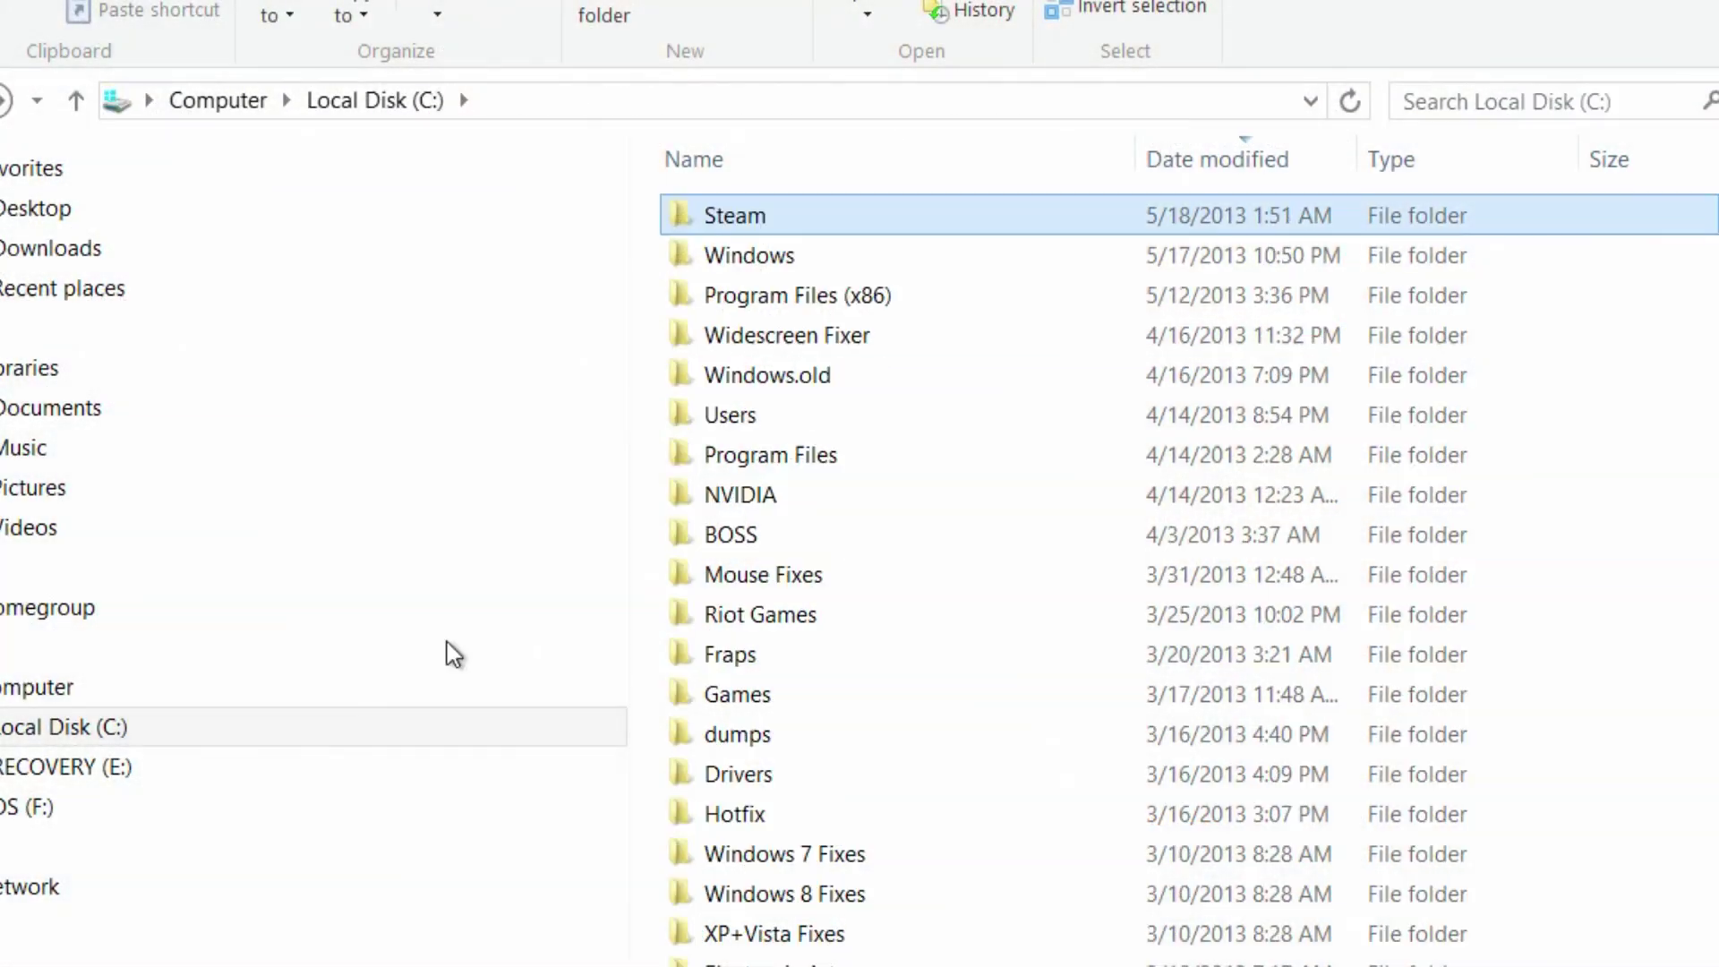
Step: Browse to Steam > SteamApps > common > Metro Last Light
double_click(822, 234)
scroll(813, 627, down, 3)
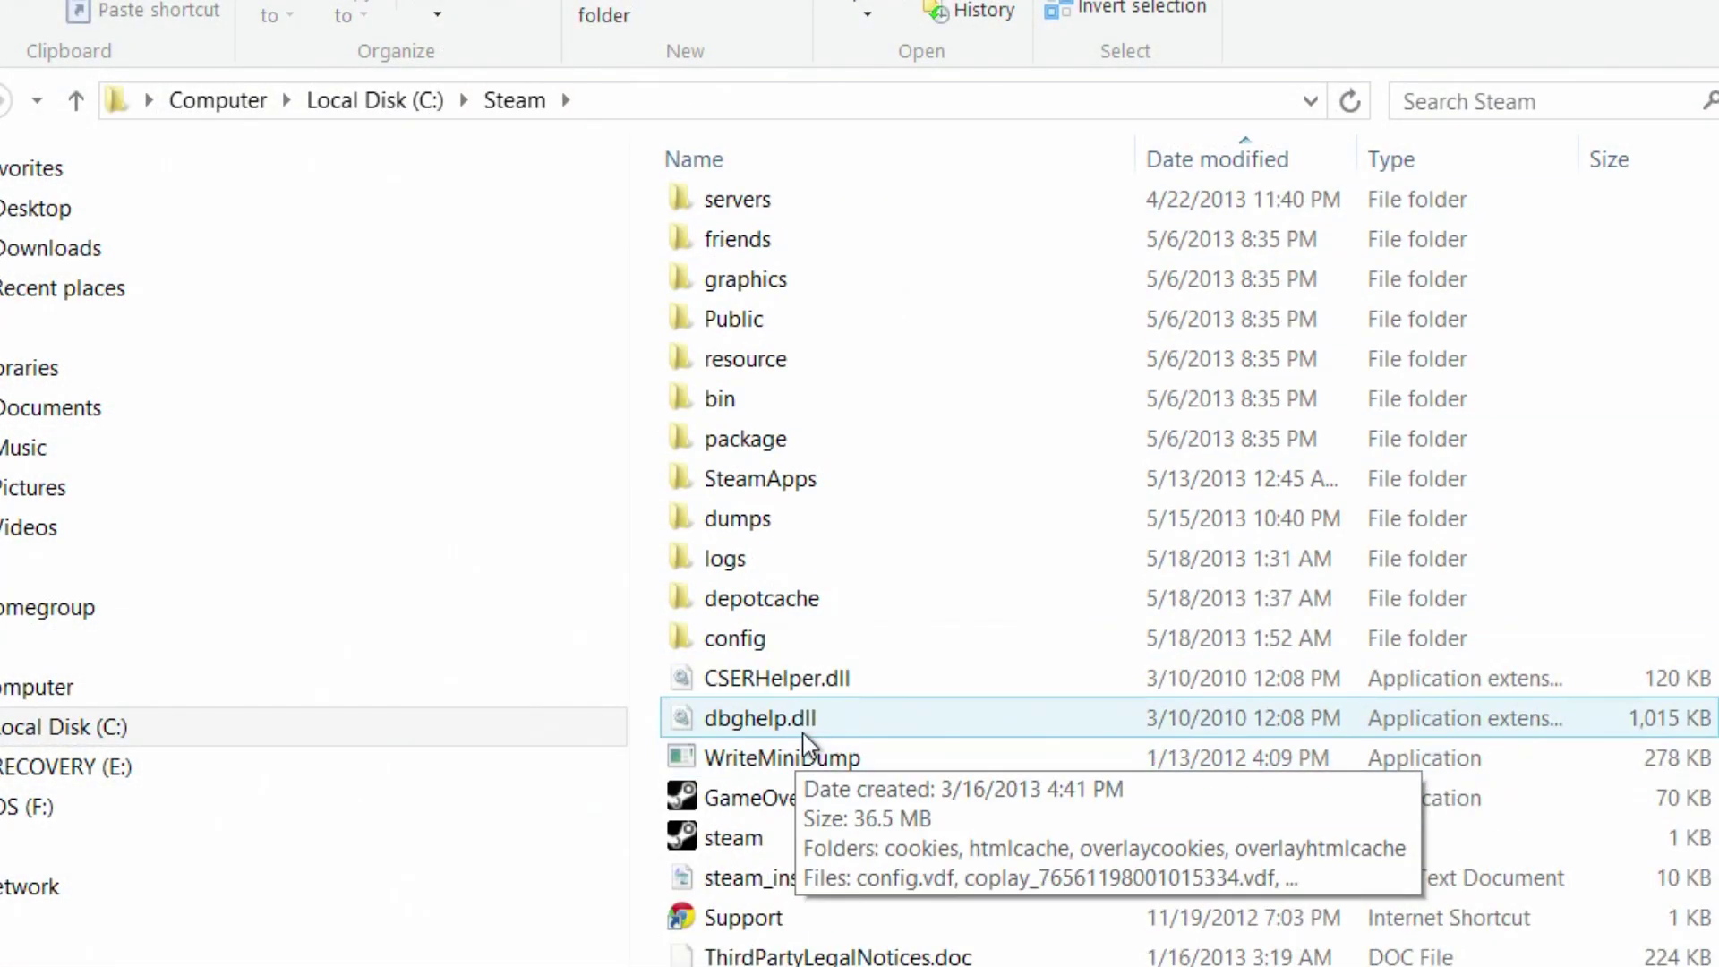
double_click(876, 497)
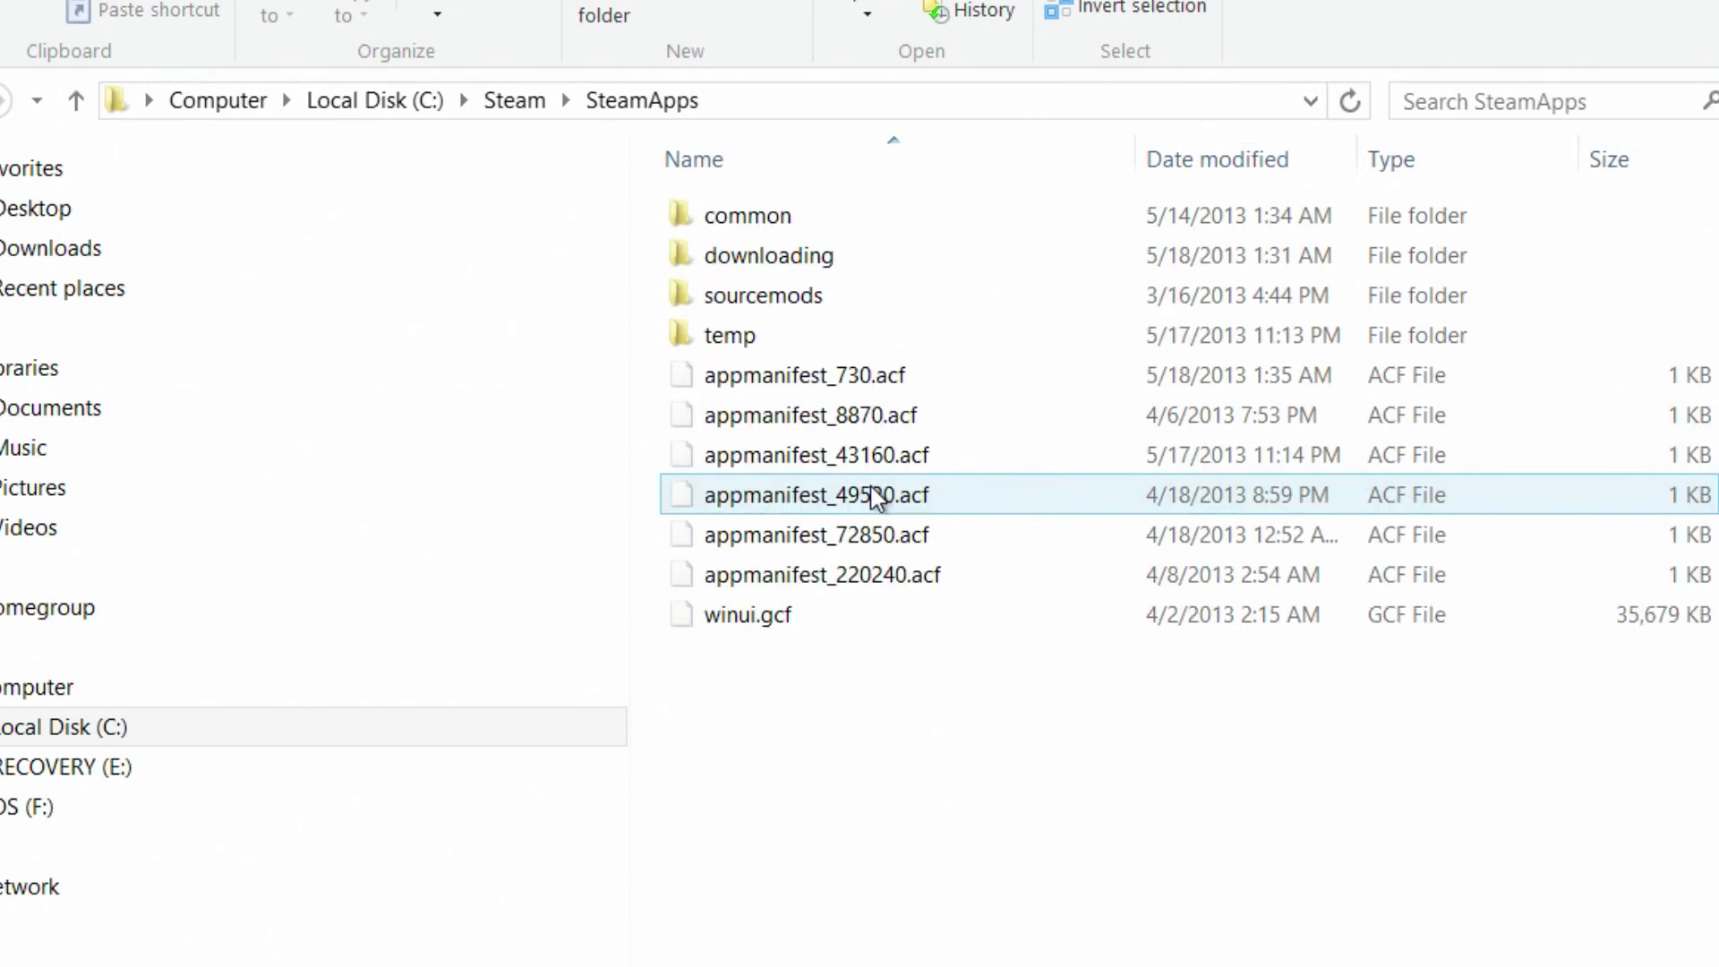
double_click(831, 227)
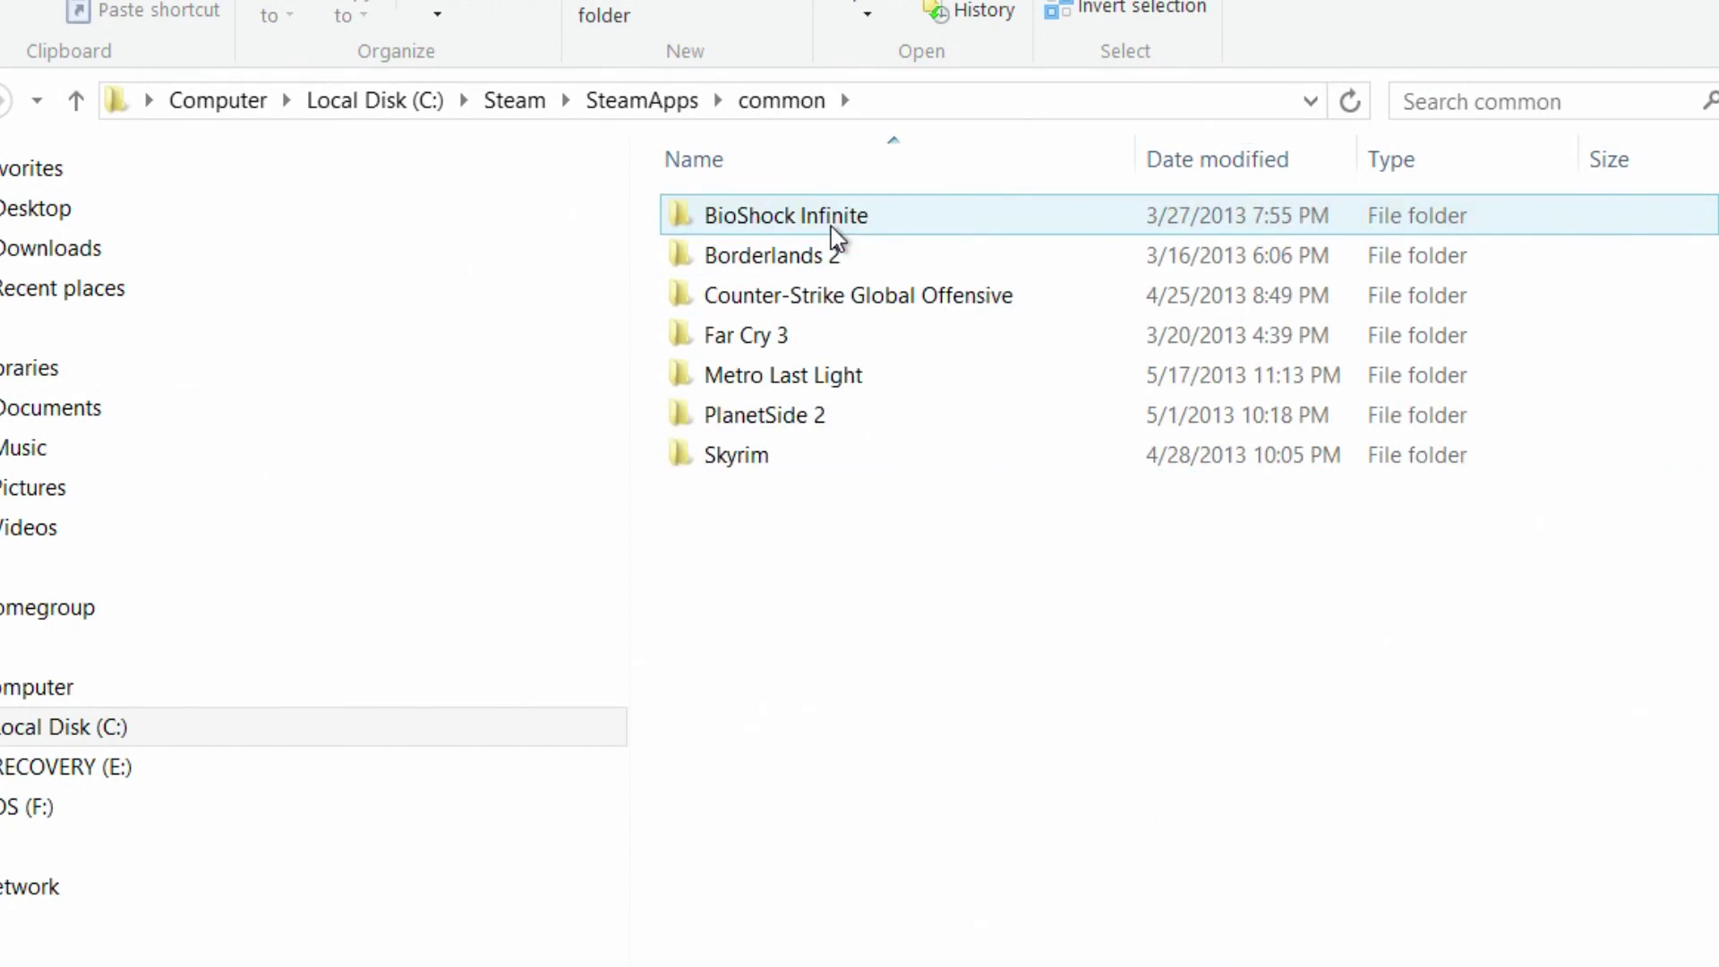
double_click(826, 392)
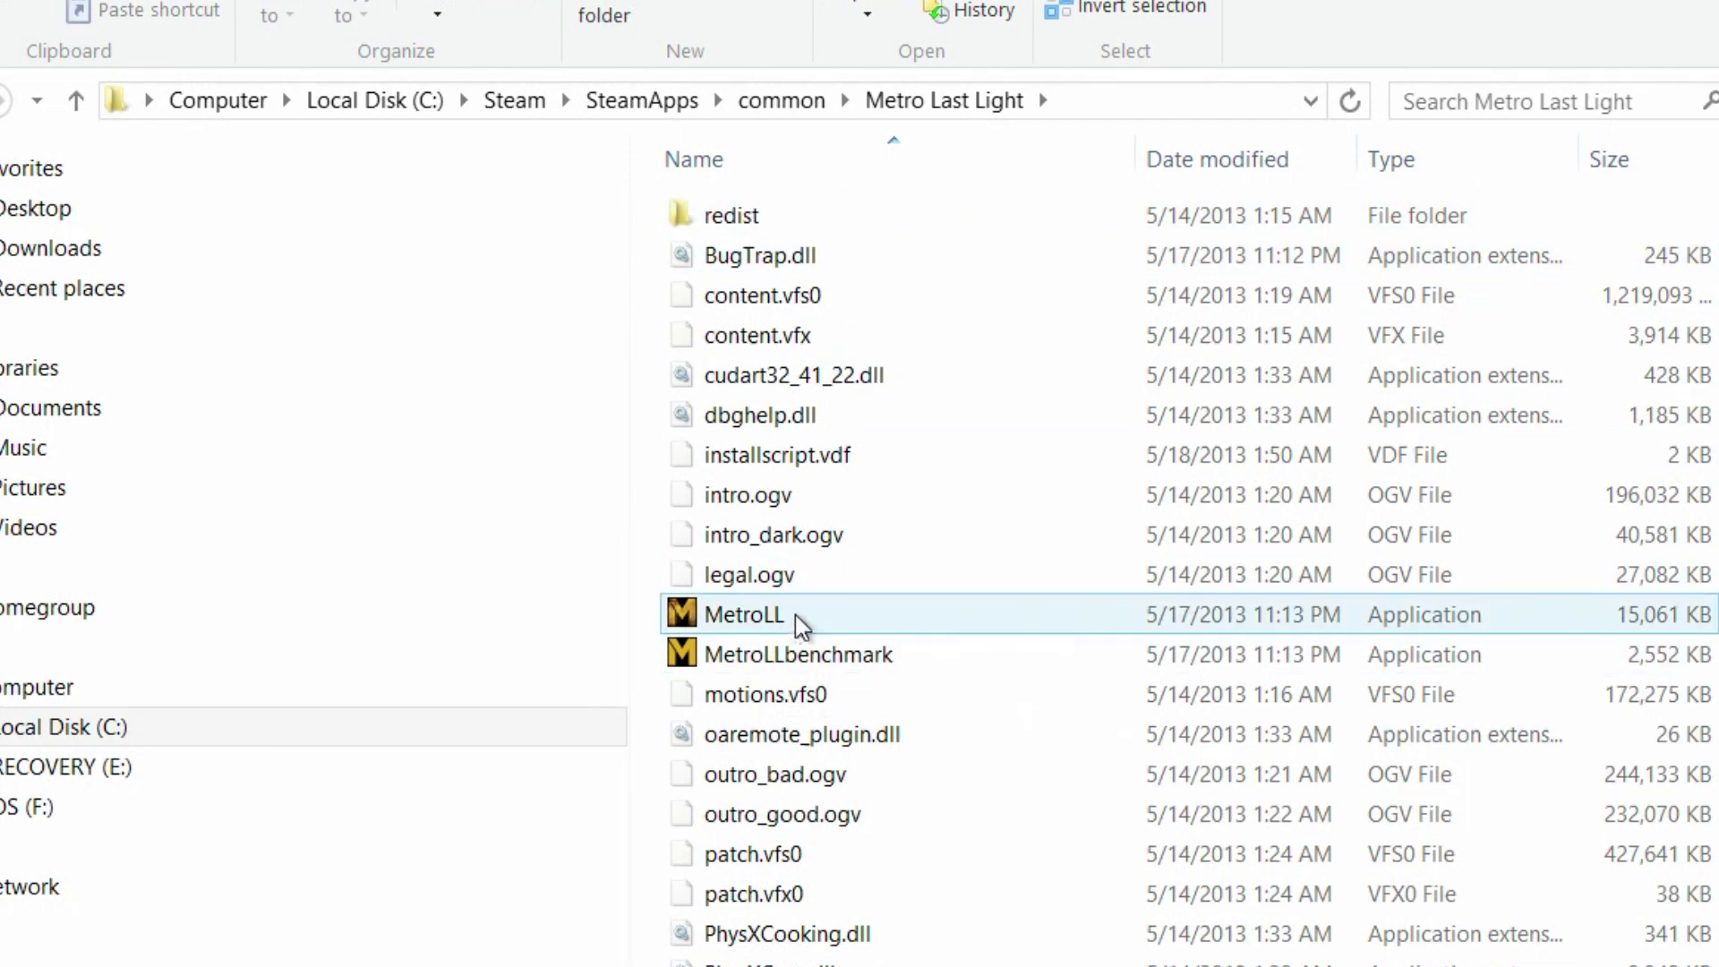
Step: Delete the legal.ogv intro video to the Recycle Bin
click(824, 576)
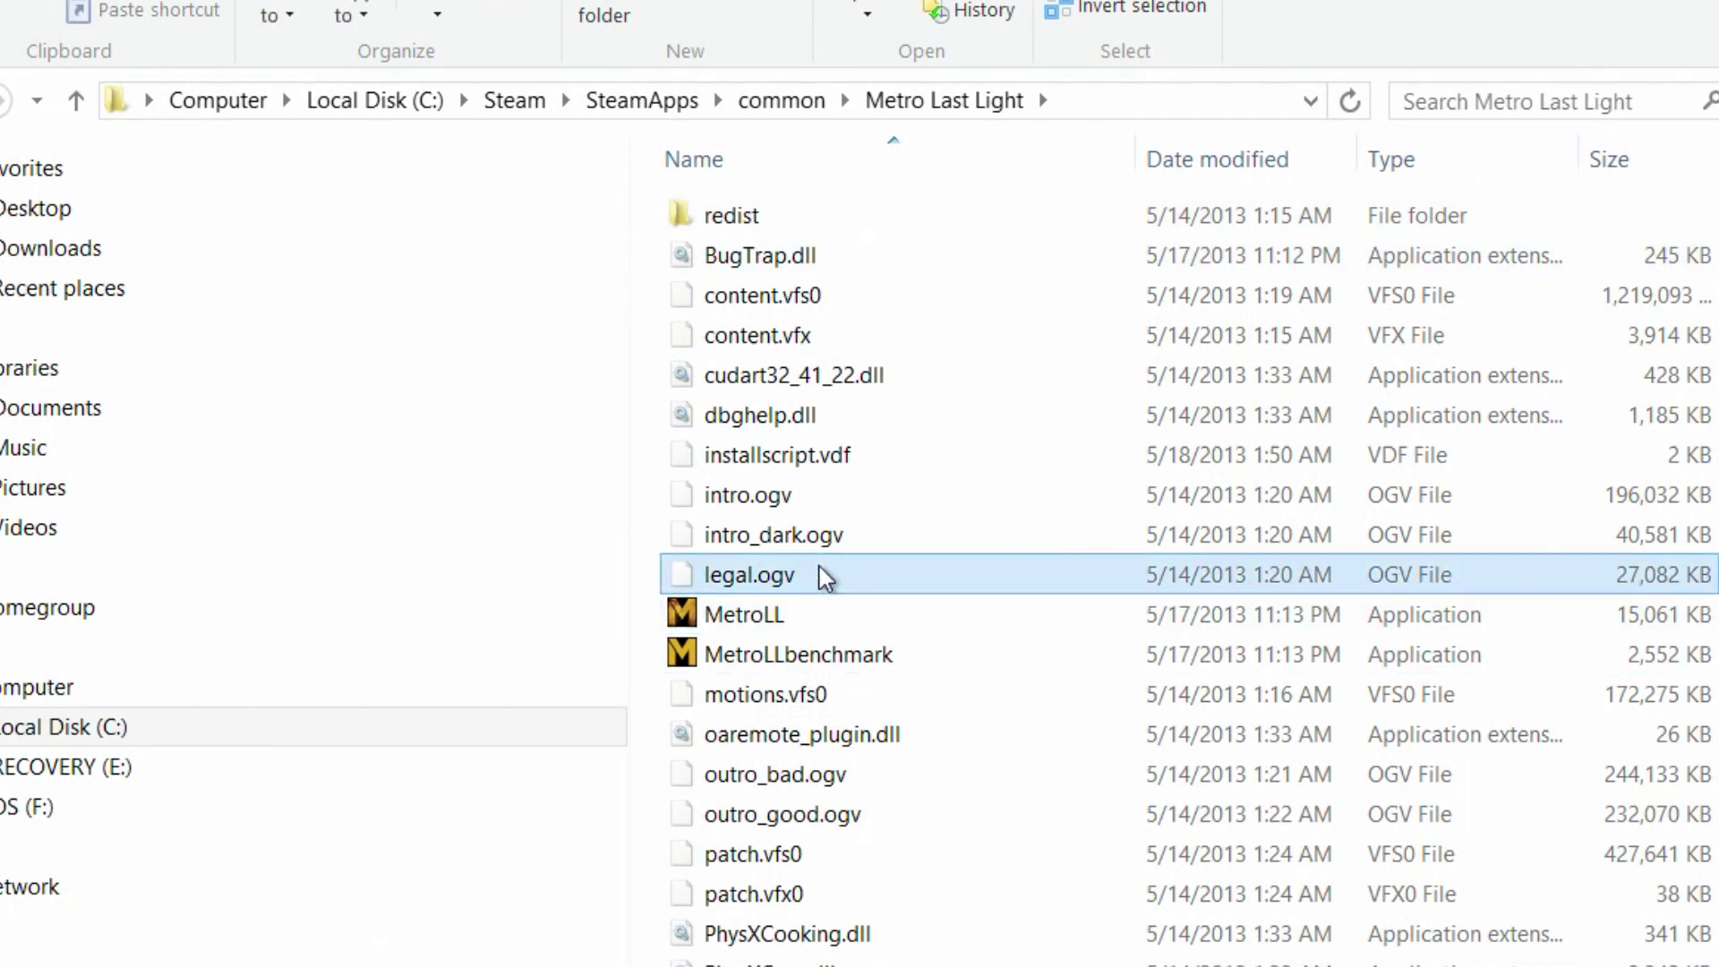
right_click(824, 577)
click(997, 965)
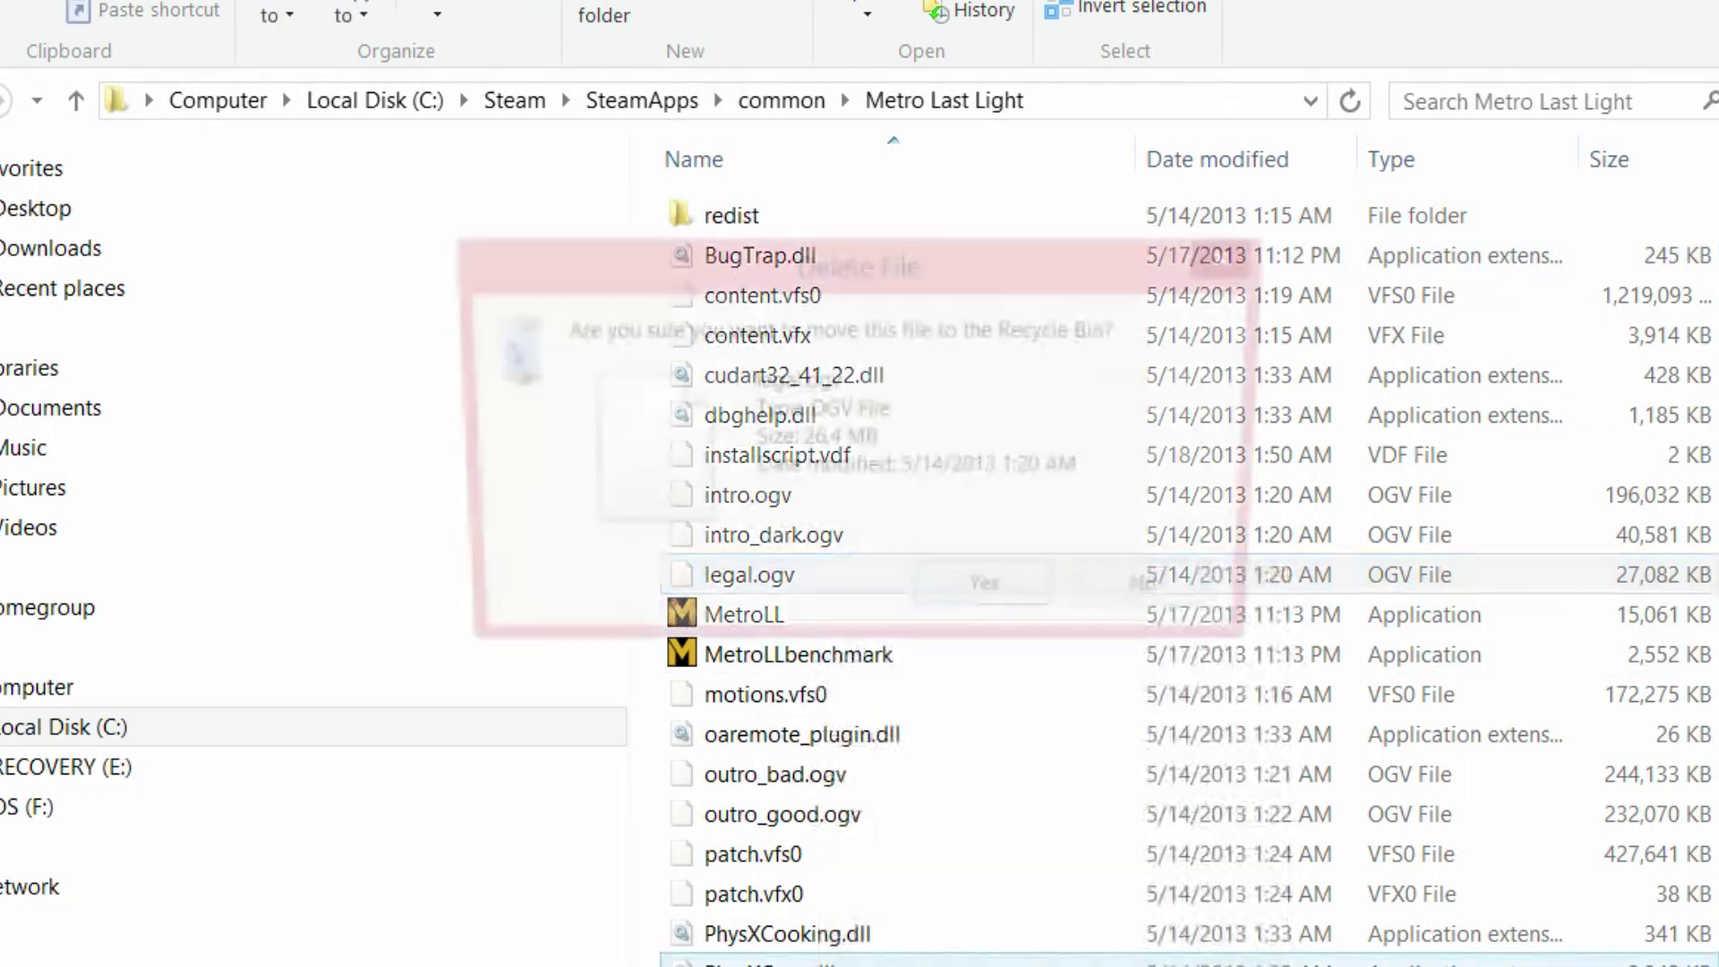
click(971, 609)
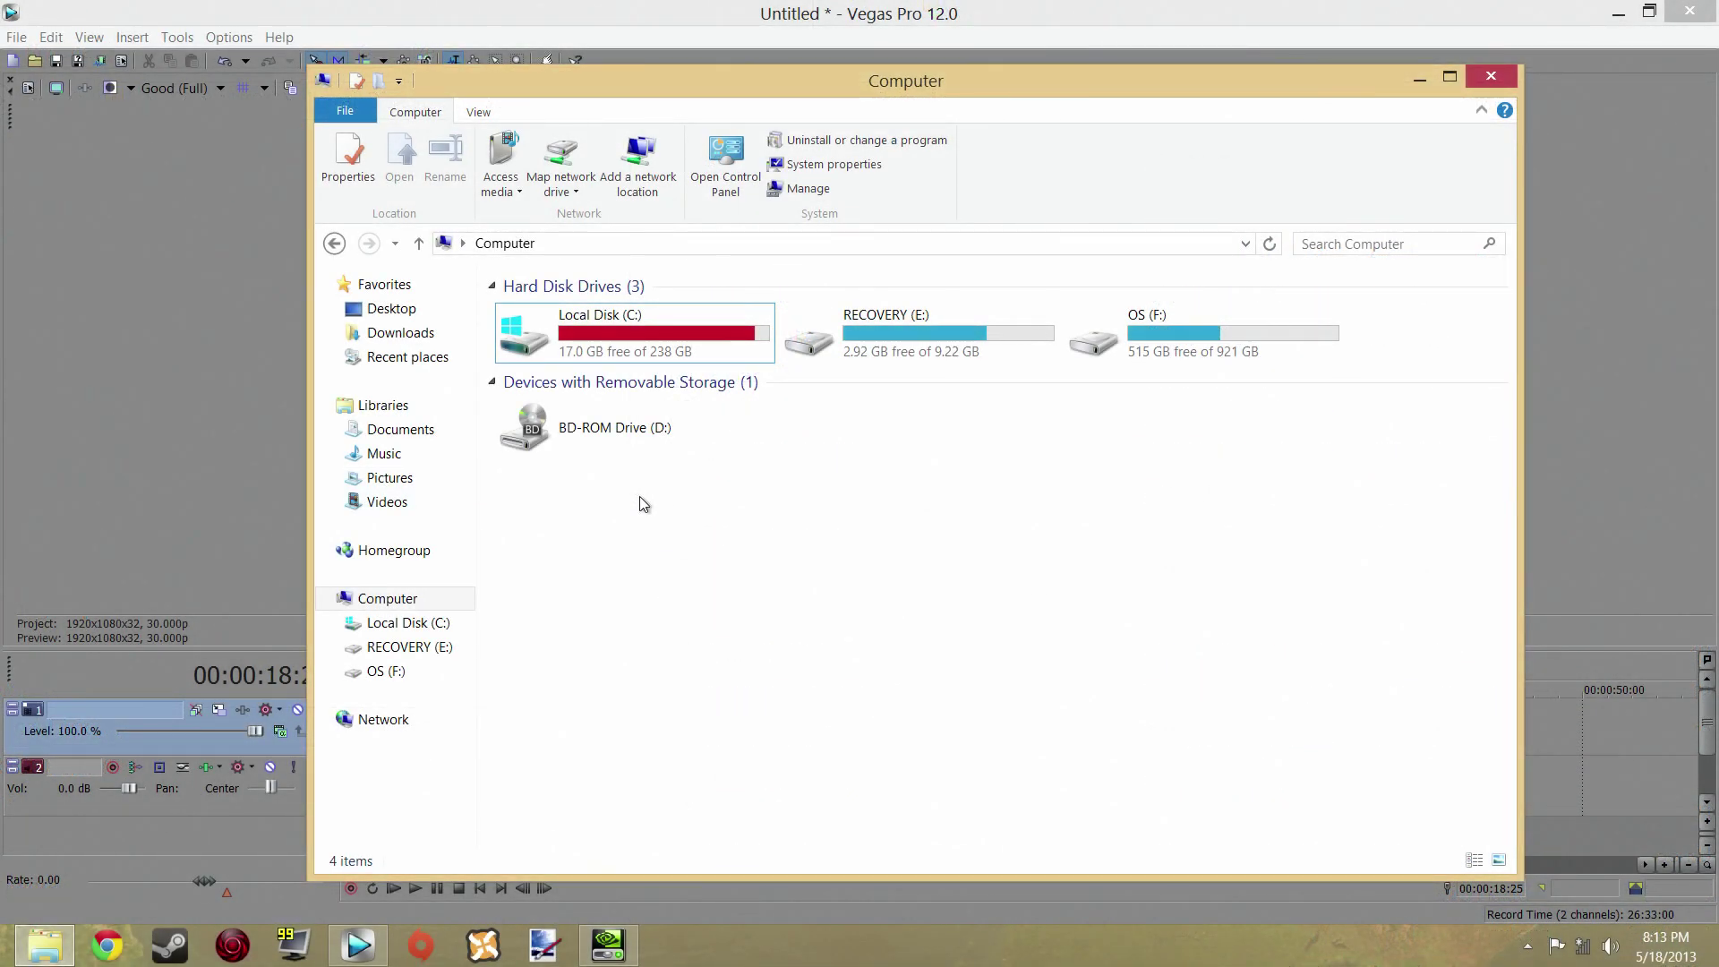
Step: Open the user profile folder under C:\Users with hidden items shown
click(445, 624)
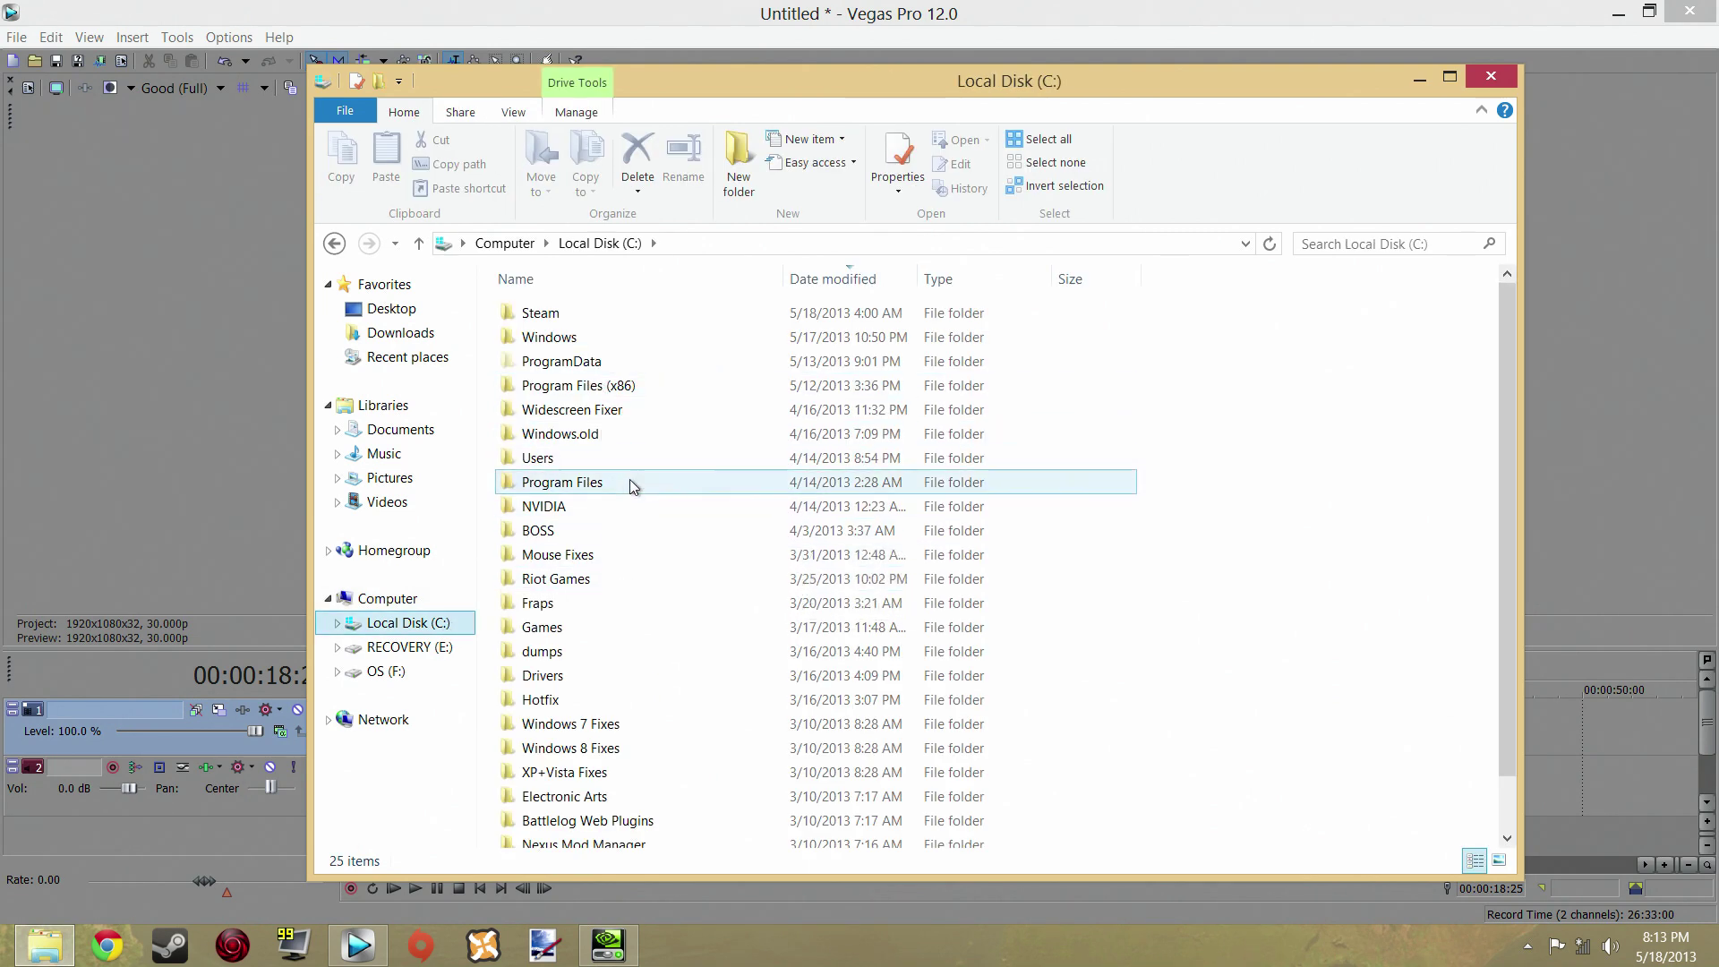
double_click(631, 457)
double_click(553, 313)
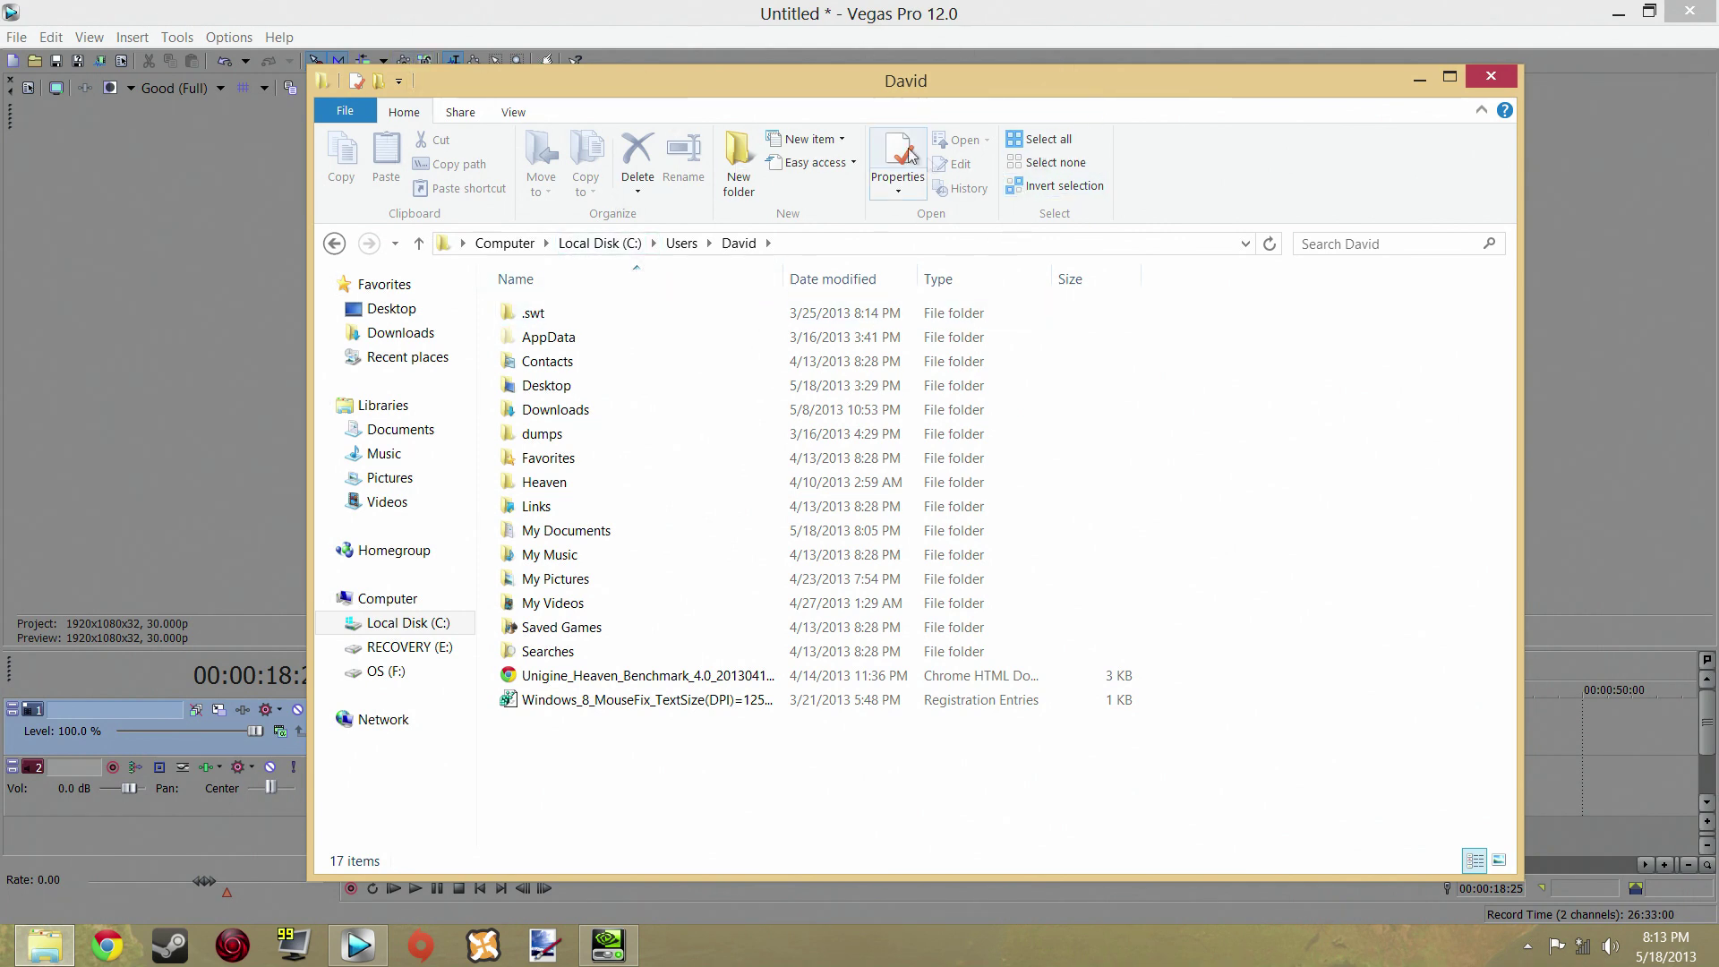
click(525, 115)
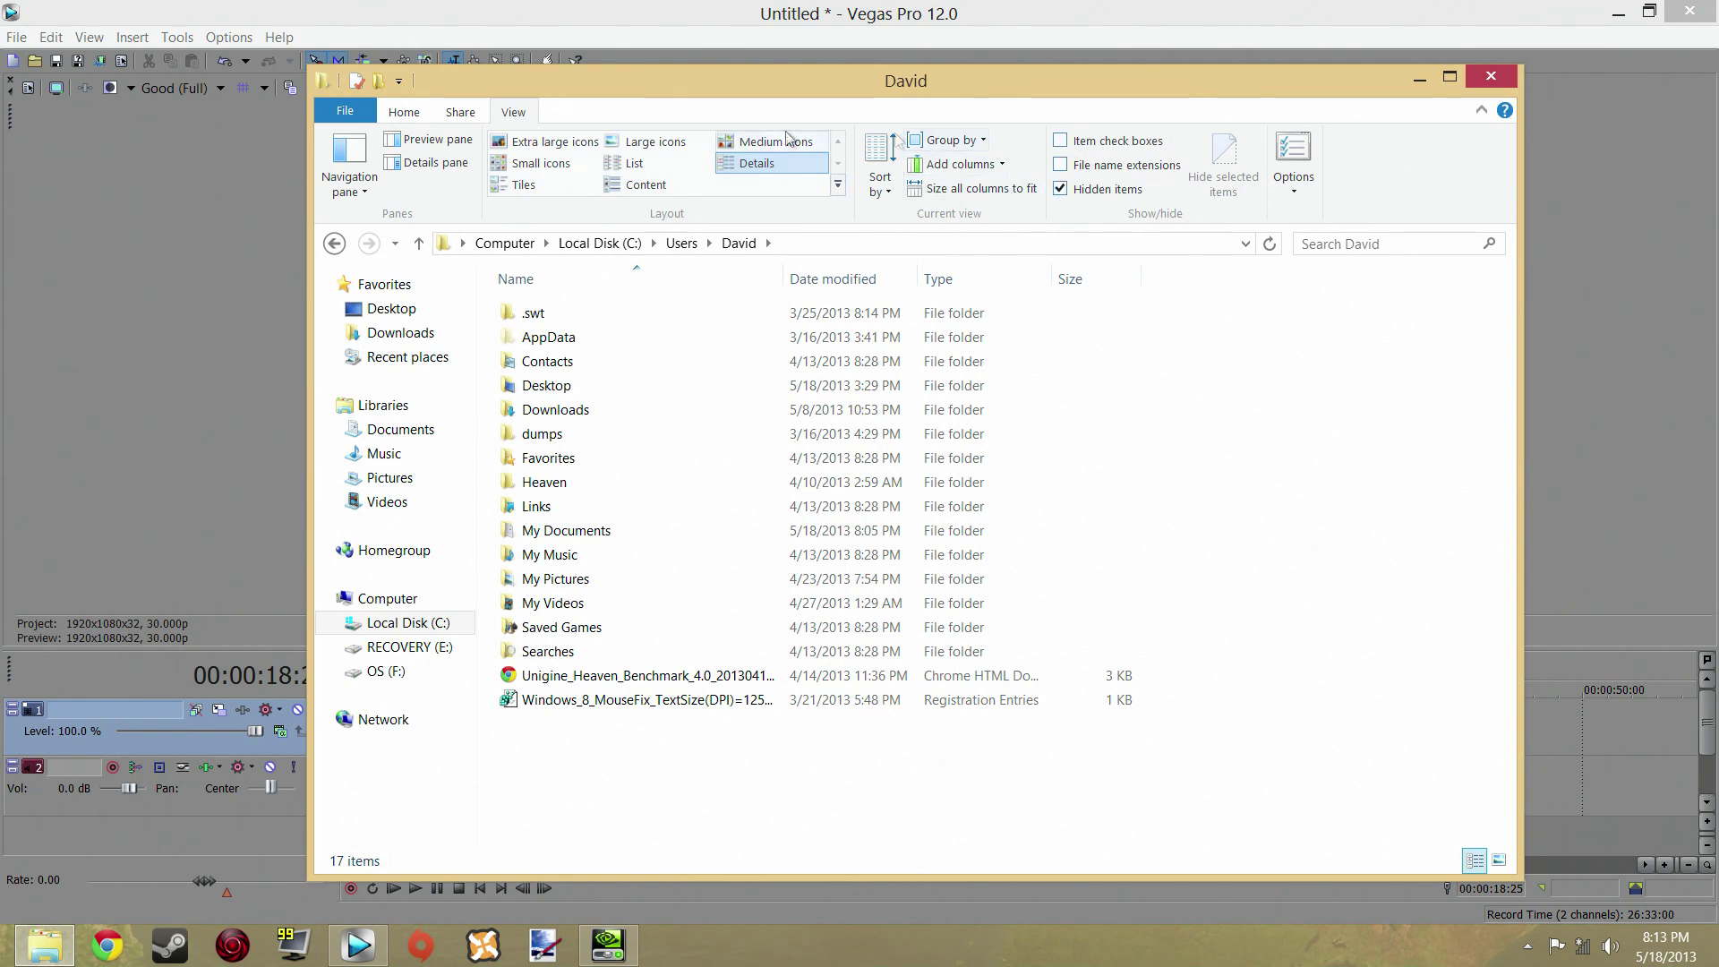
Step: Go through AppData\Local\4A Games\Metro LL\ID folder and open user.cfg in WordPad
double_click(595, 347)
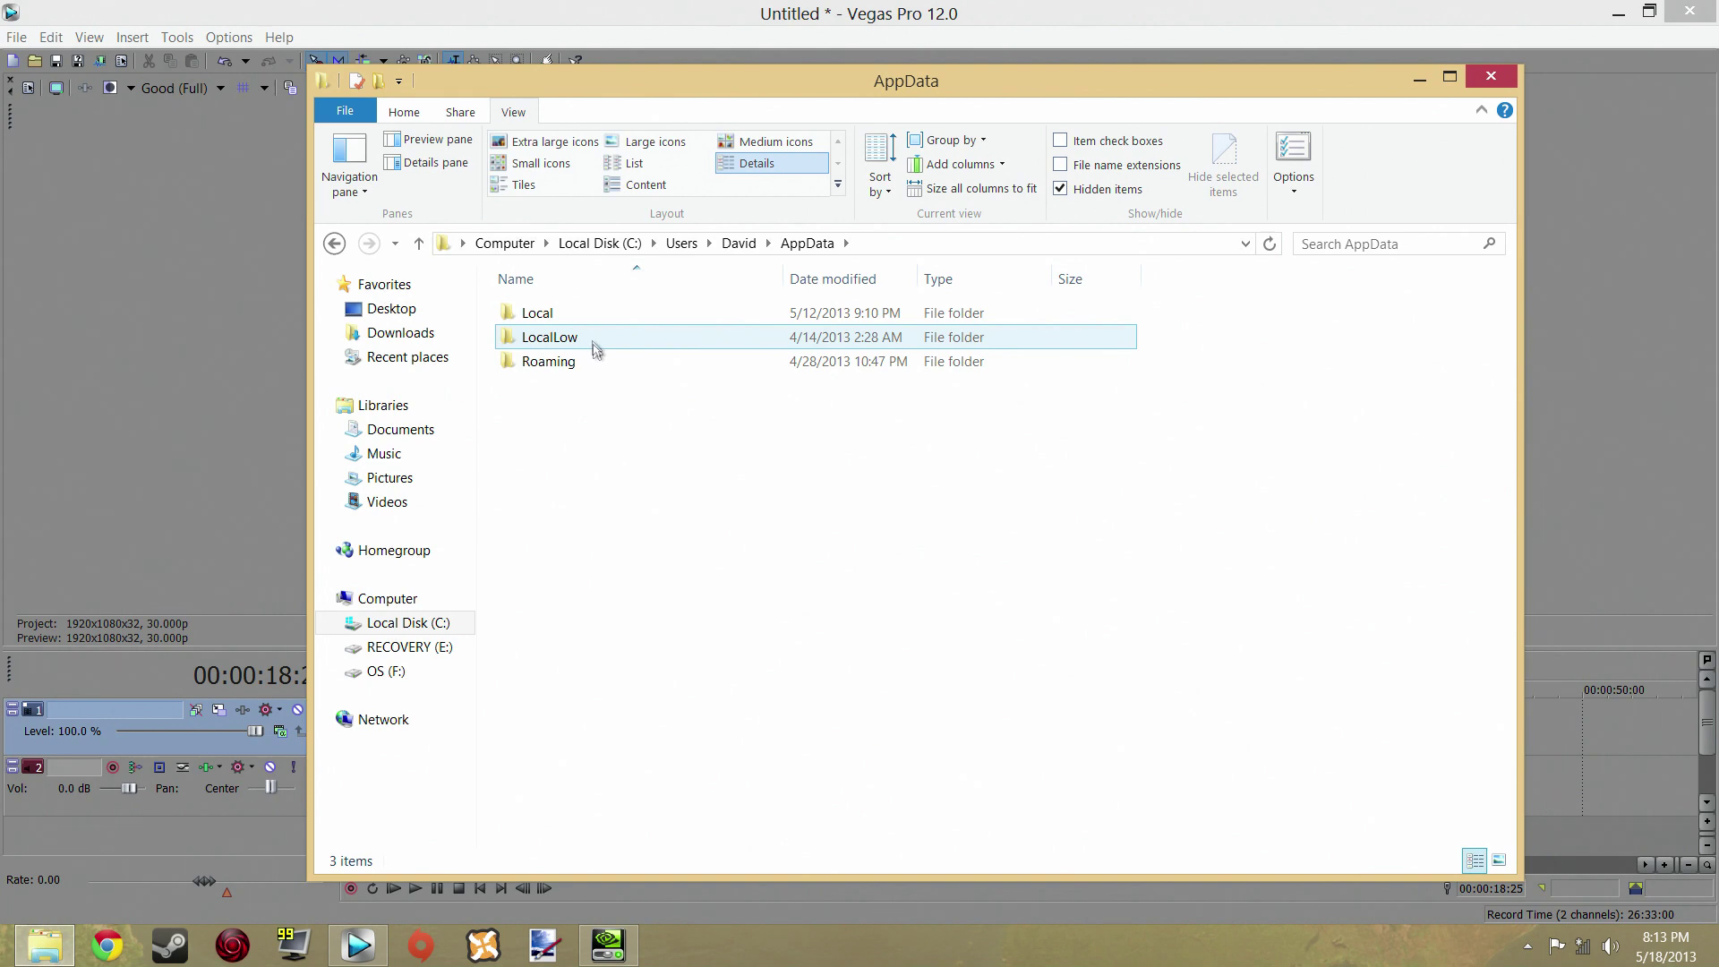
double_click(589, 330)
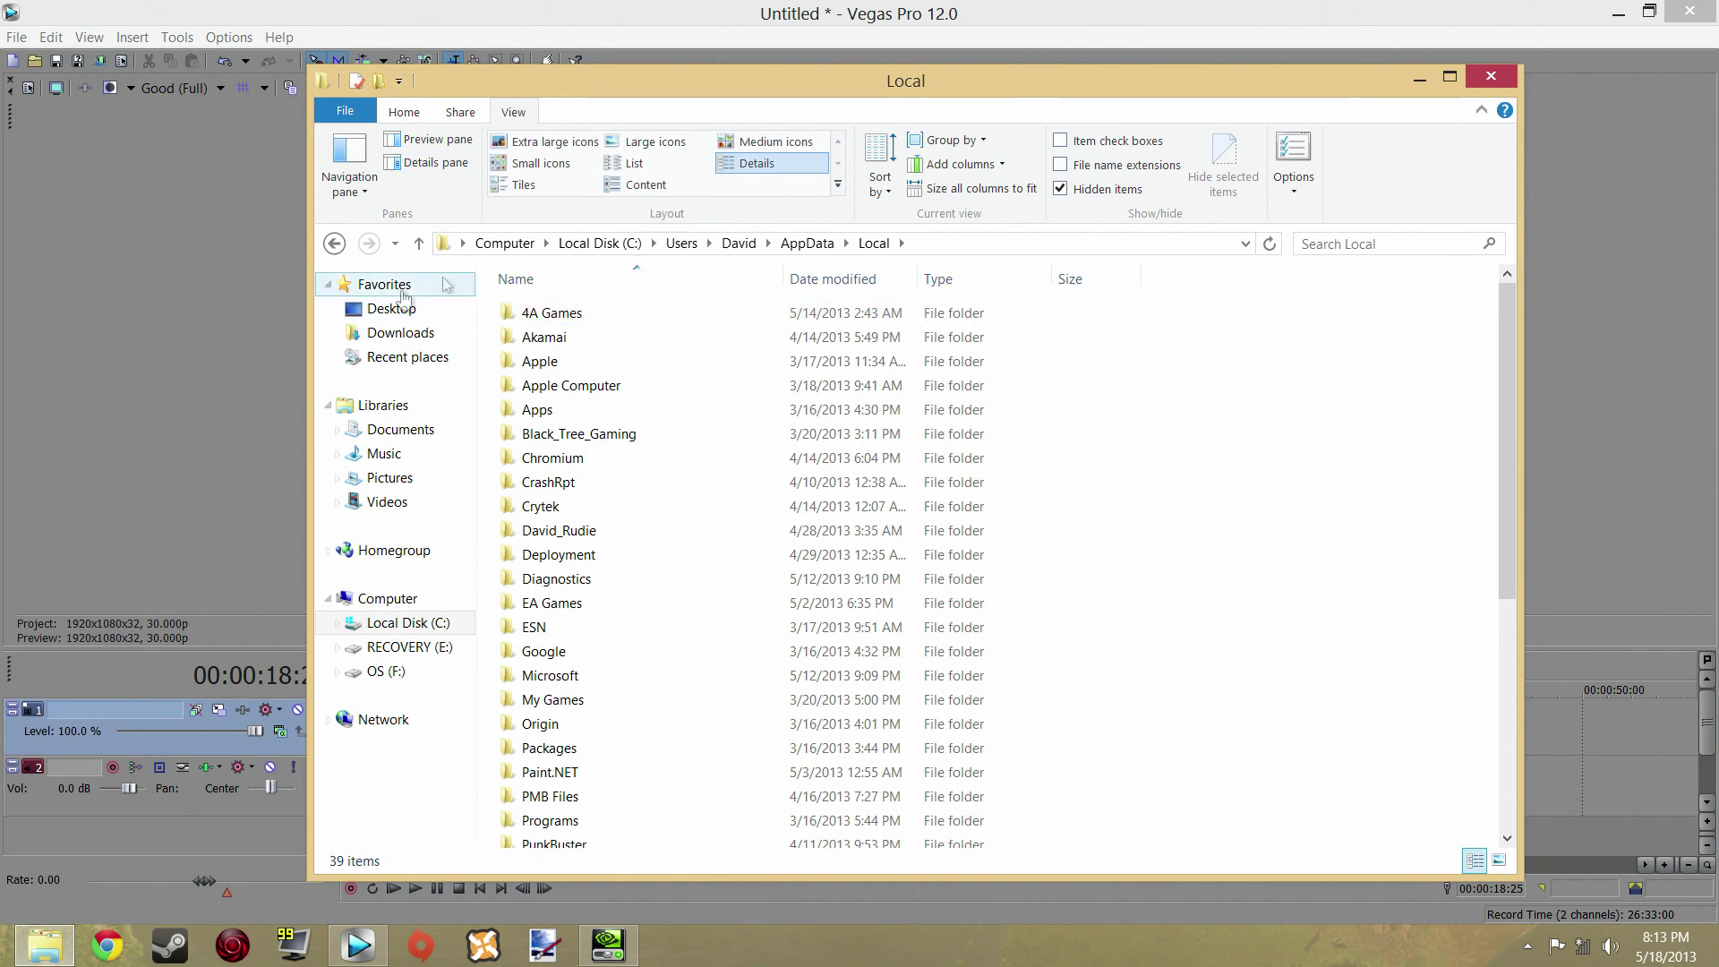
double_click(562, 322)
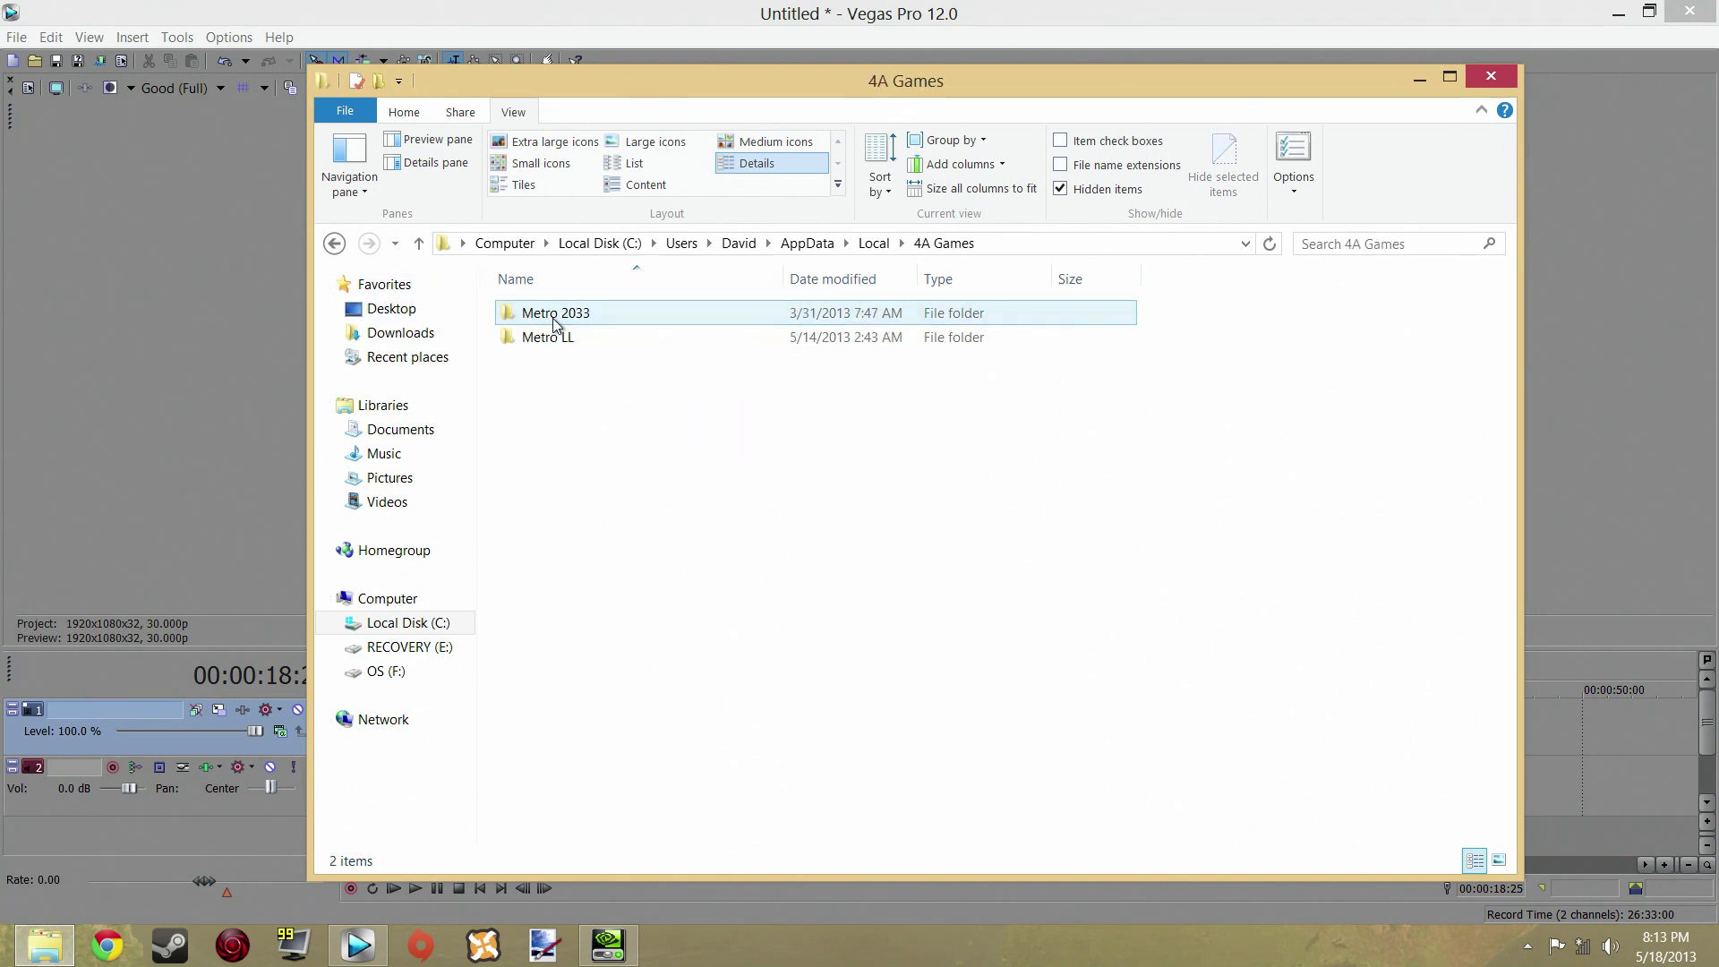
double_click(550, 340)
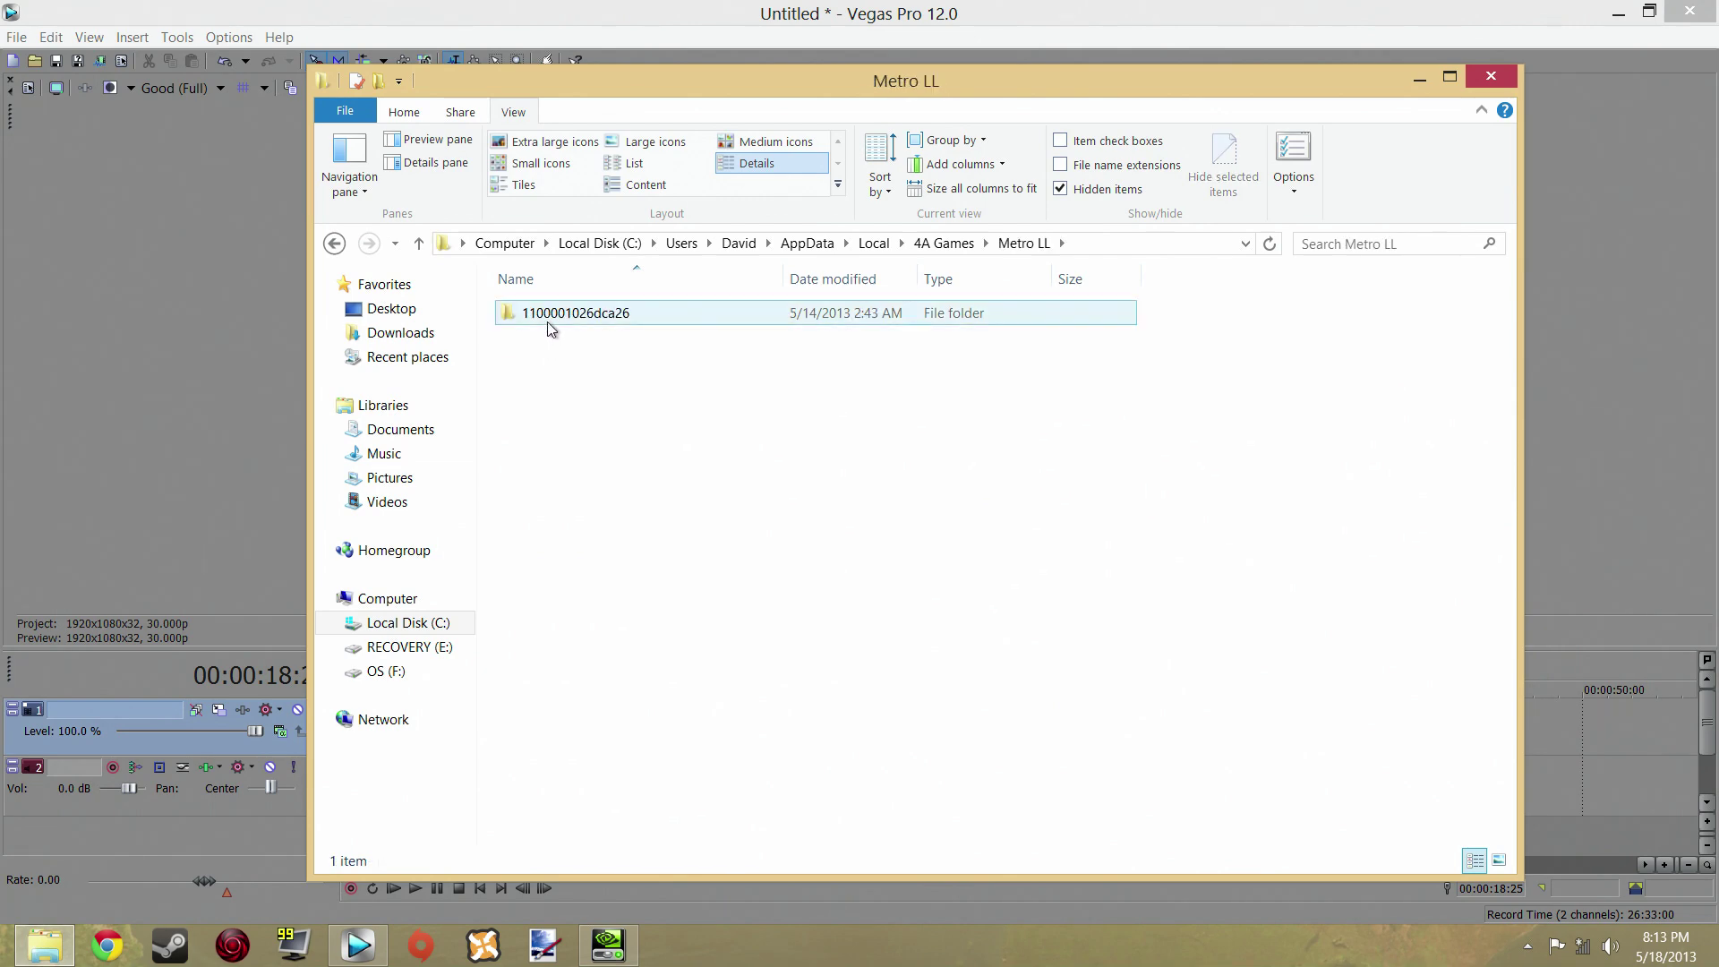
double_click(548, 320)
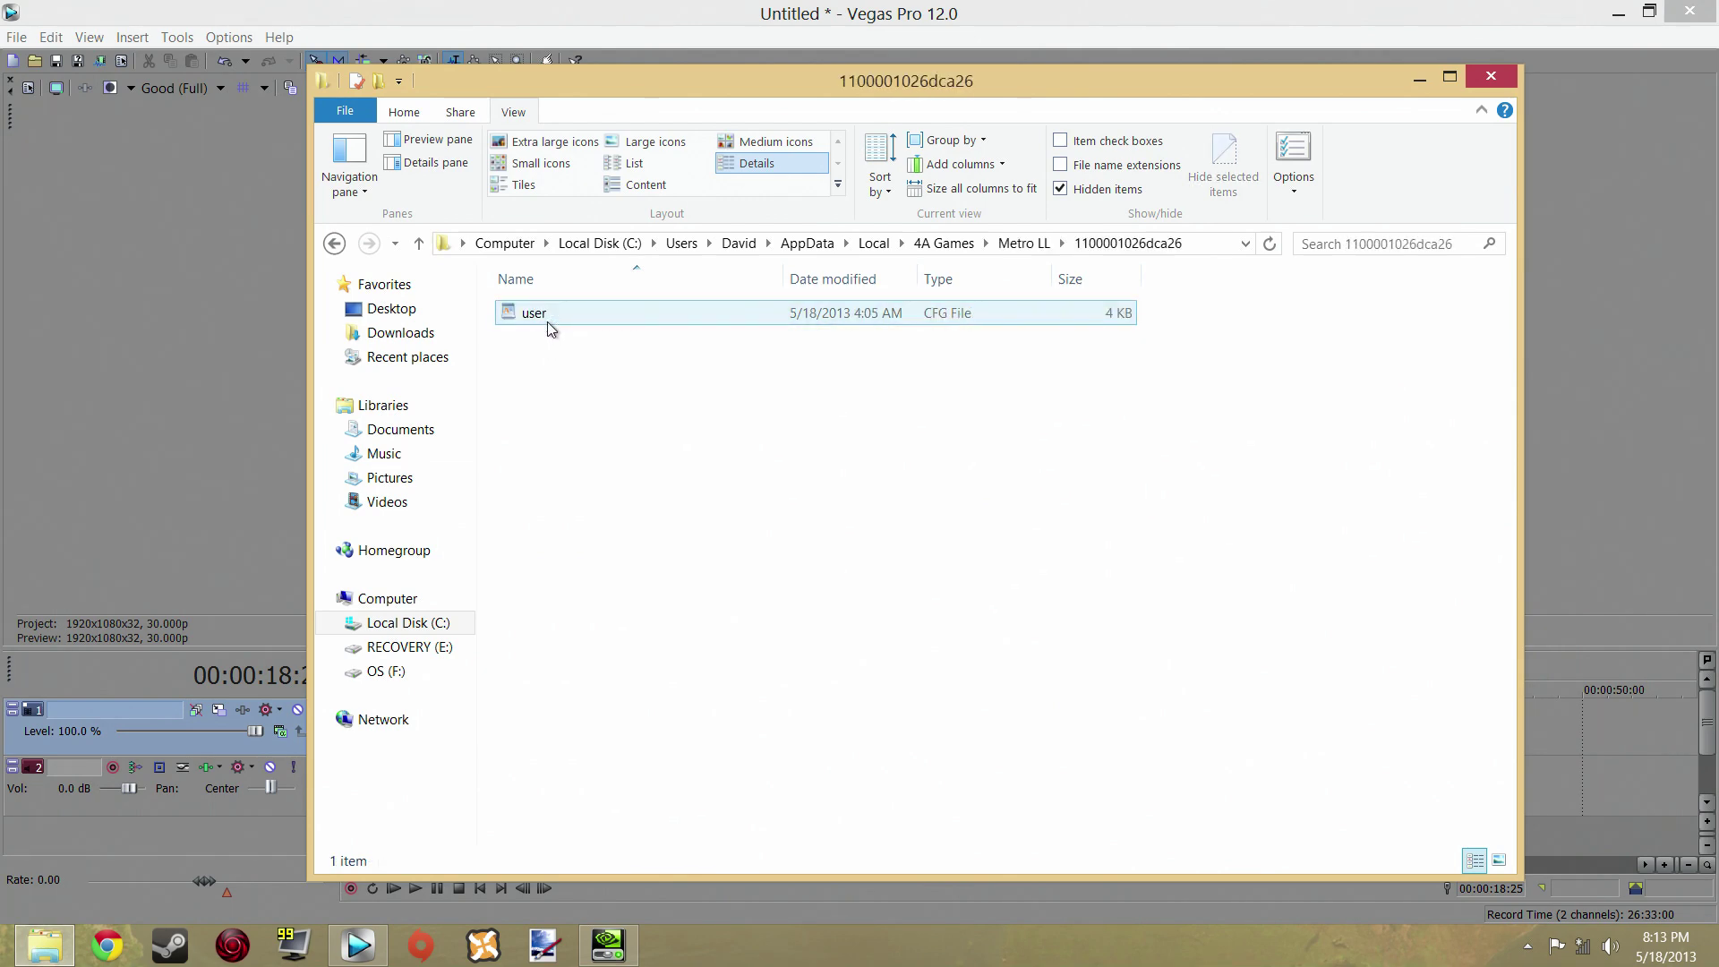
double_click(547, 322)
Step: Clear the 68 after r_base_fov, trying 59 and 6 before leaving only the period
scroll(555, 333, down, 14)
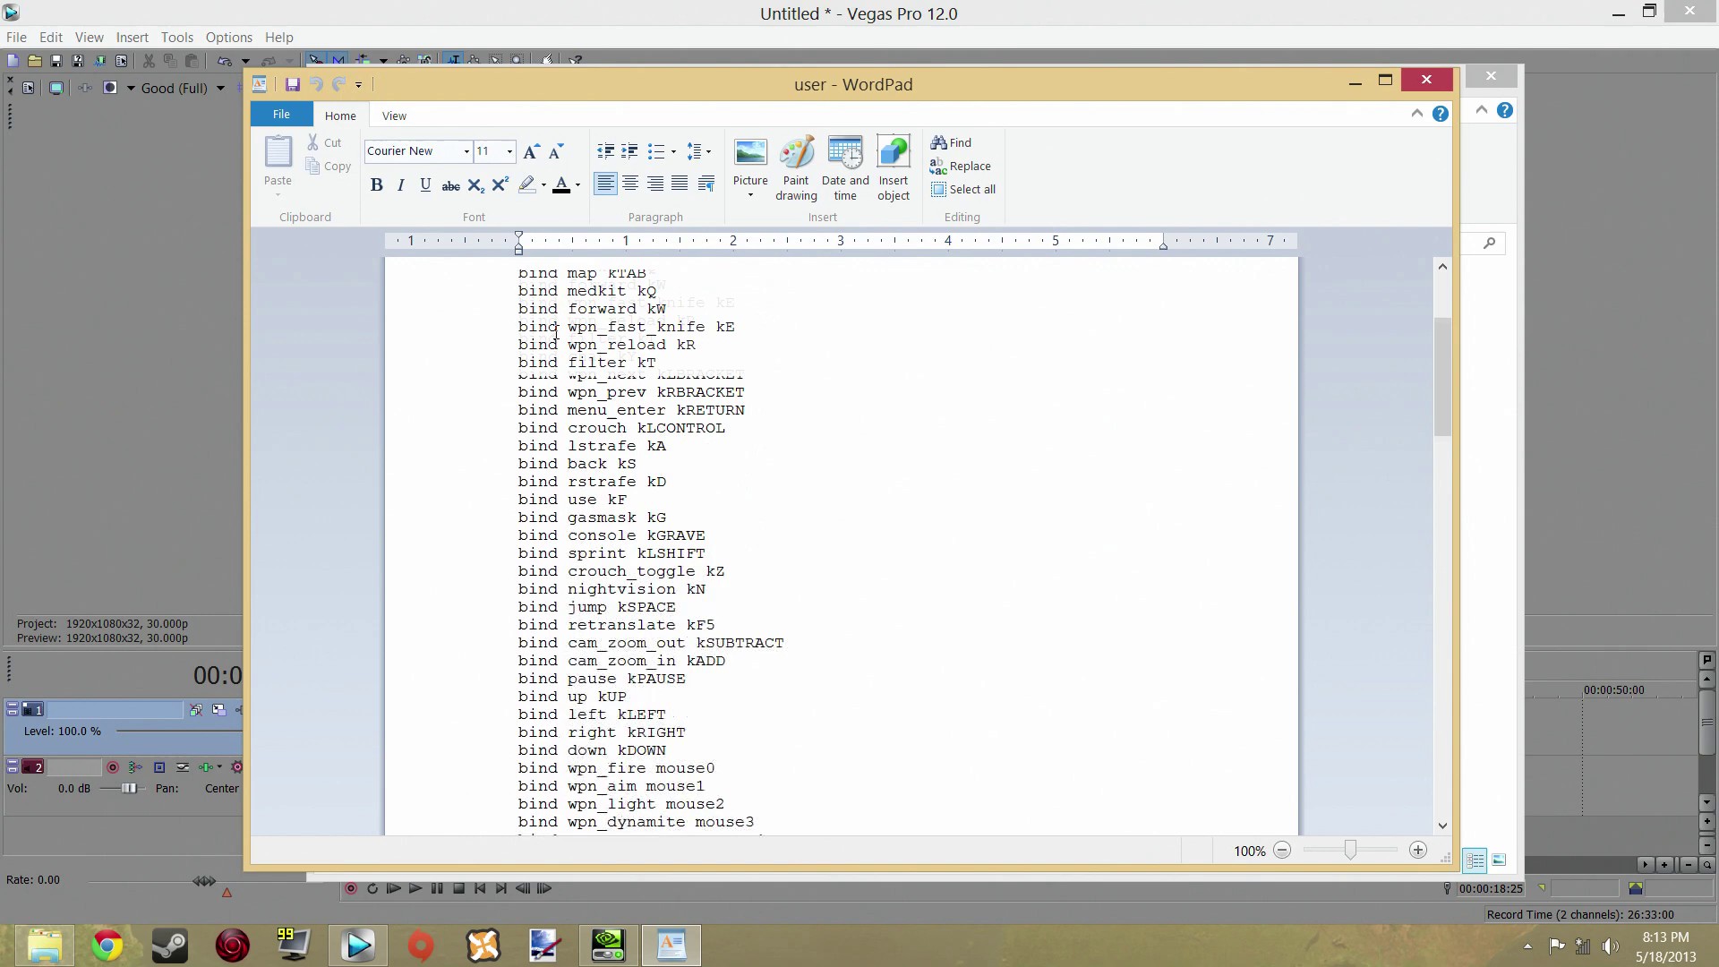
scroll(555, 333, down, 20)
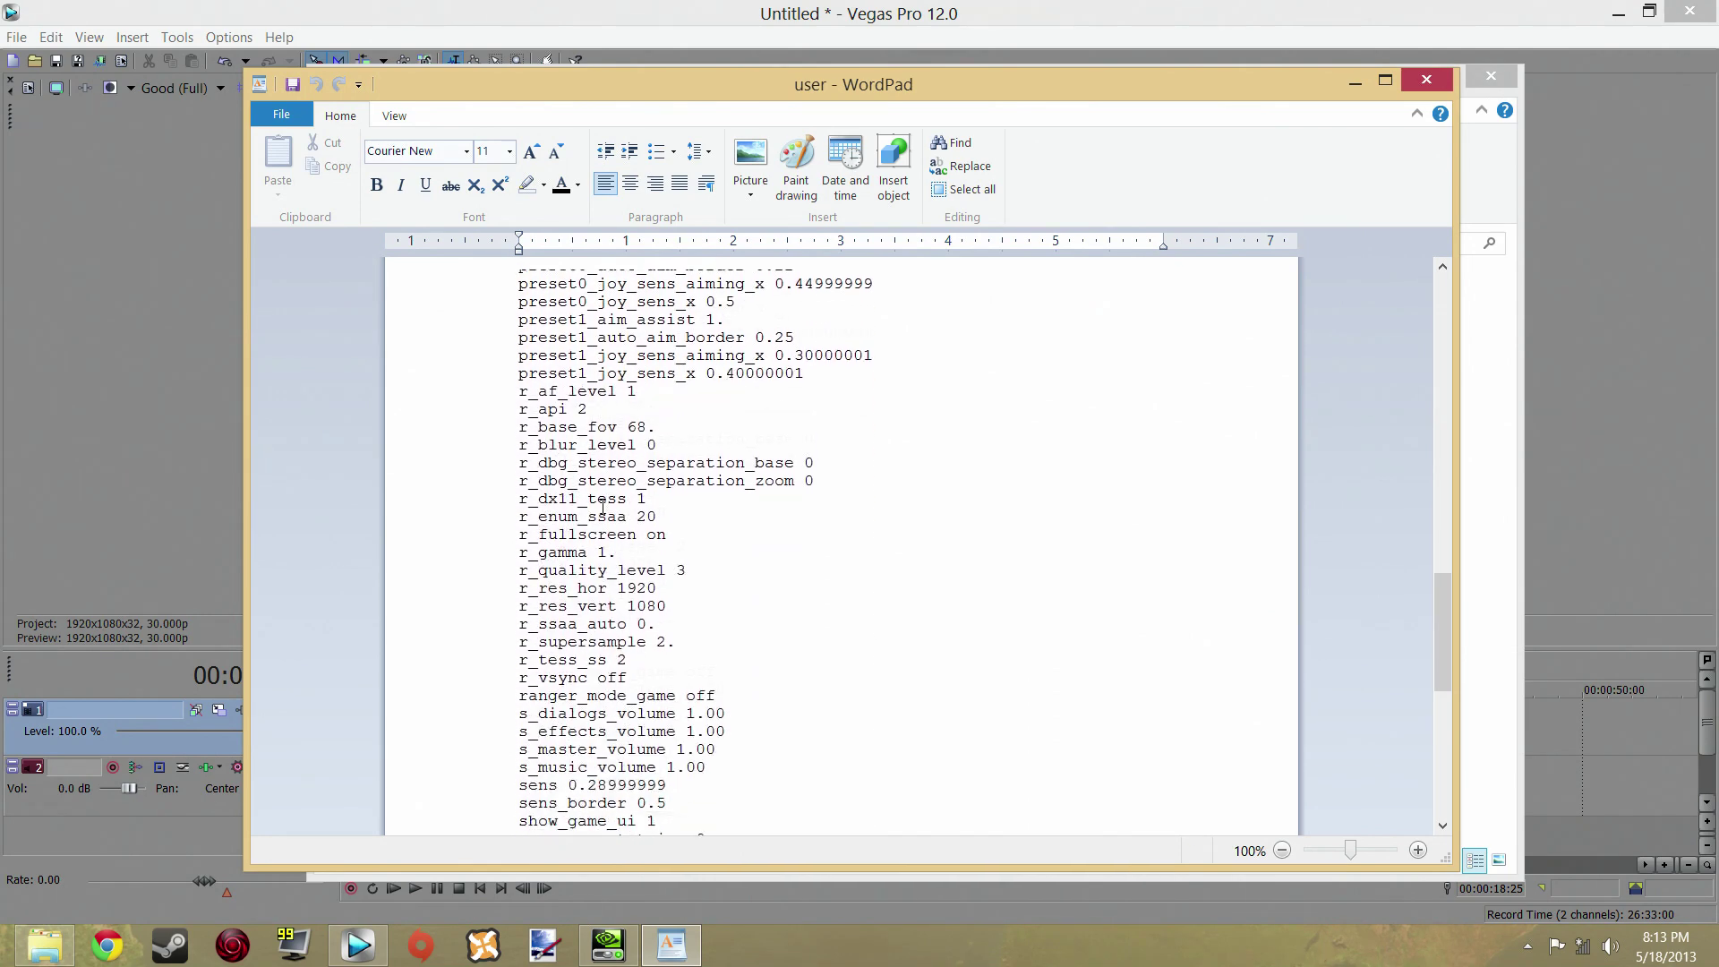
scroll(643, 518, up, 11)
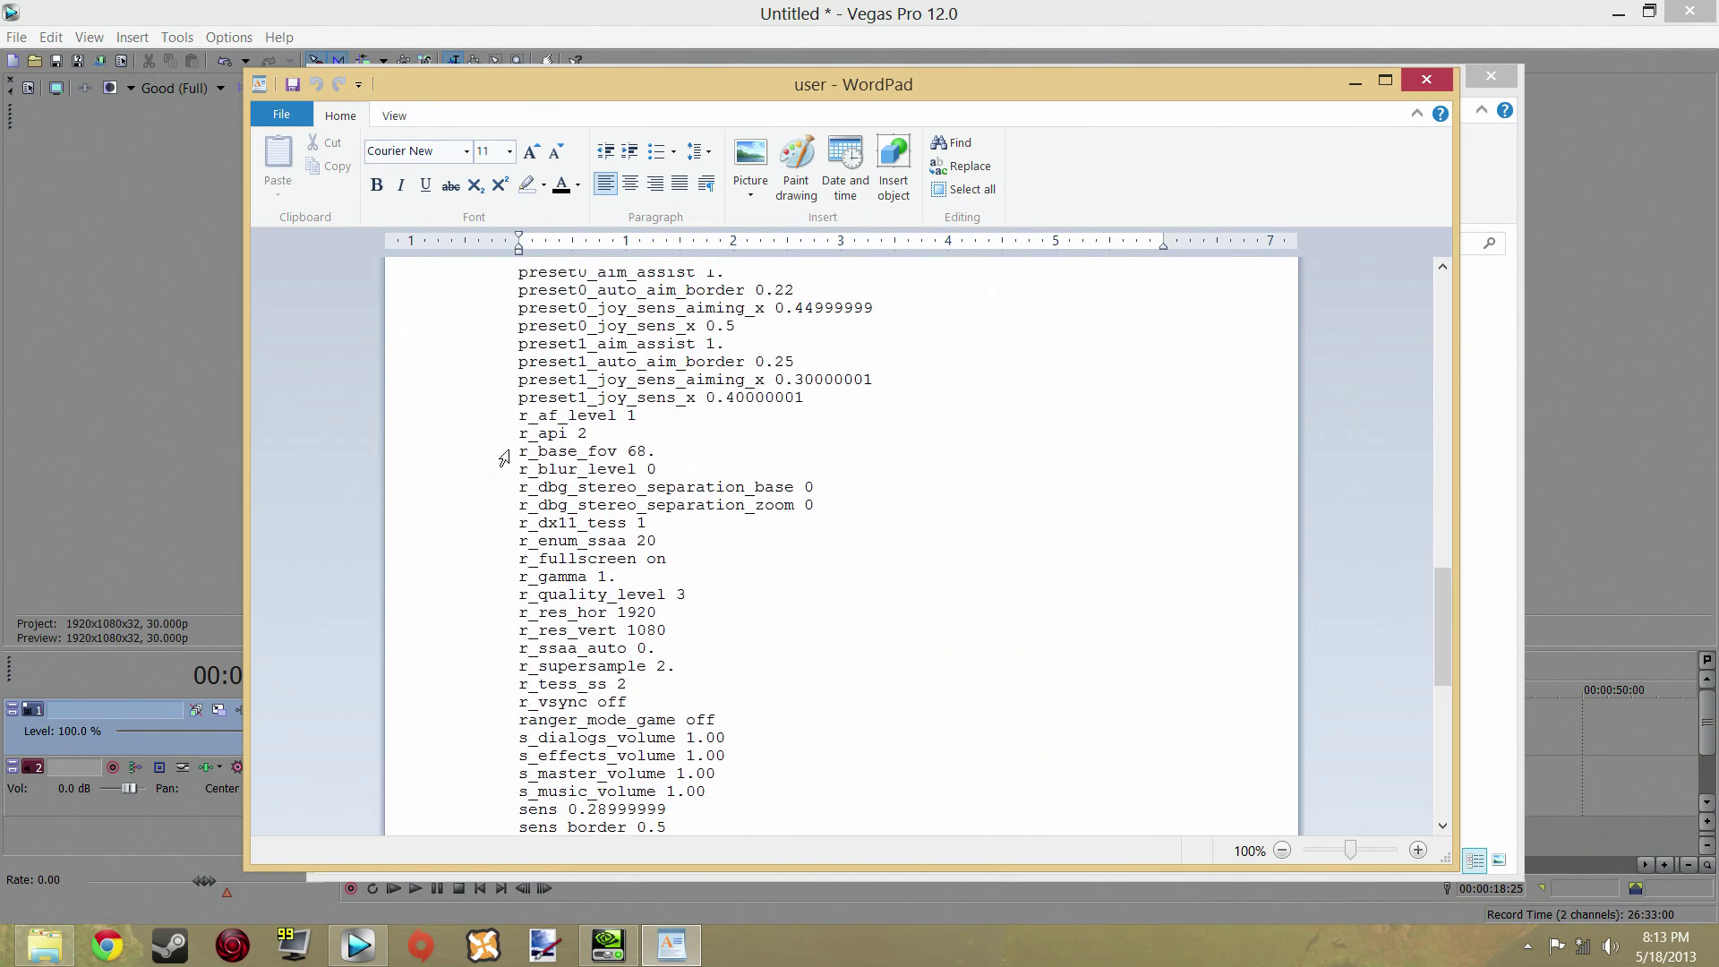
drag(520, 447, 649, 454)
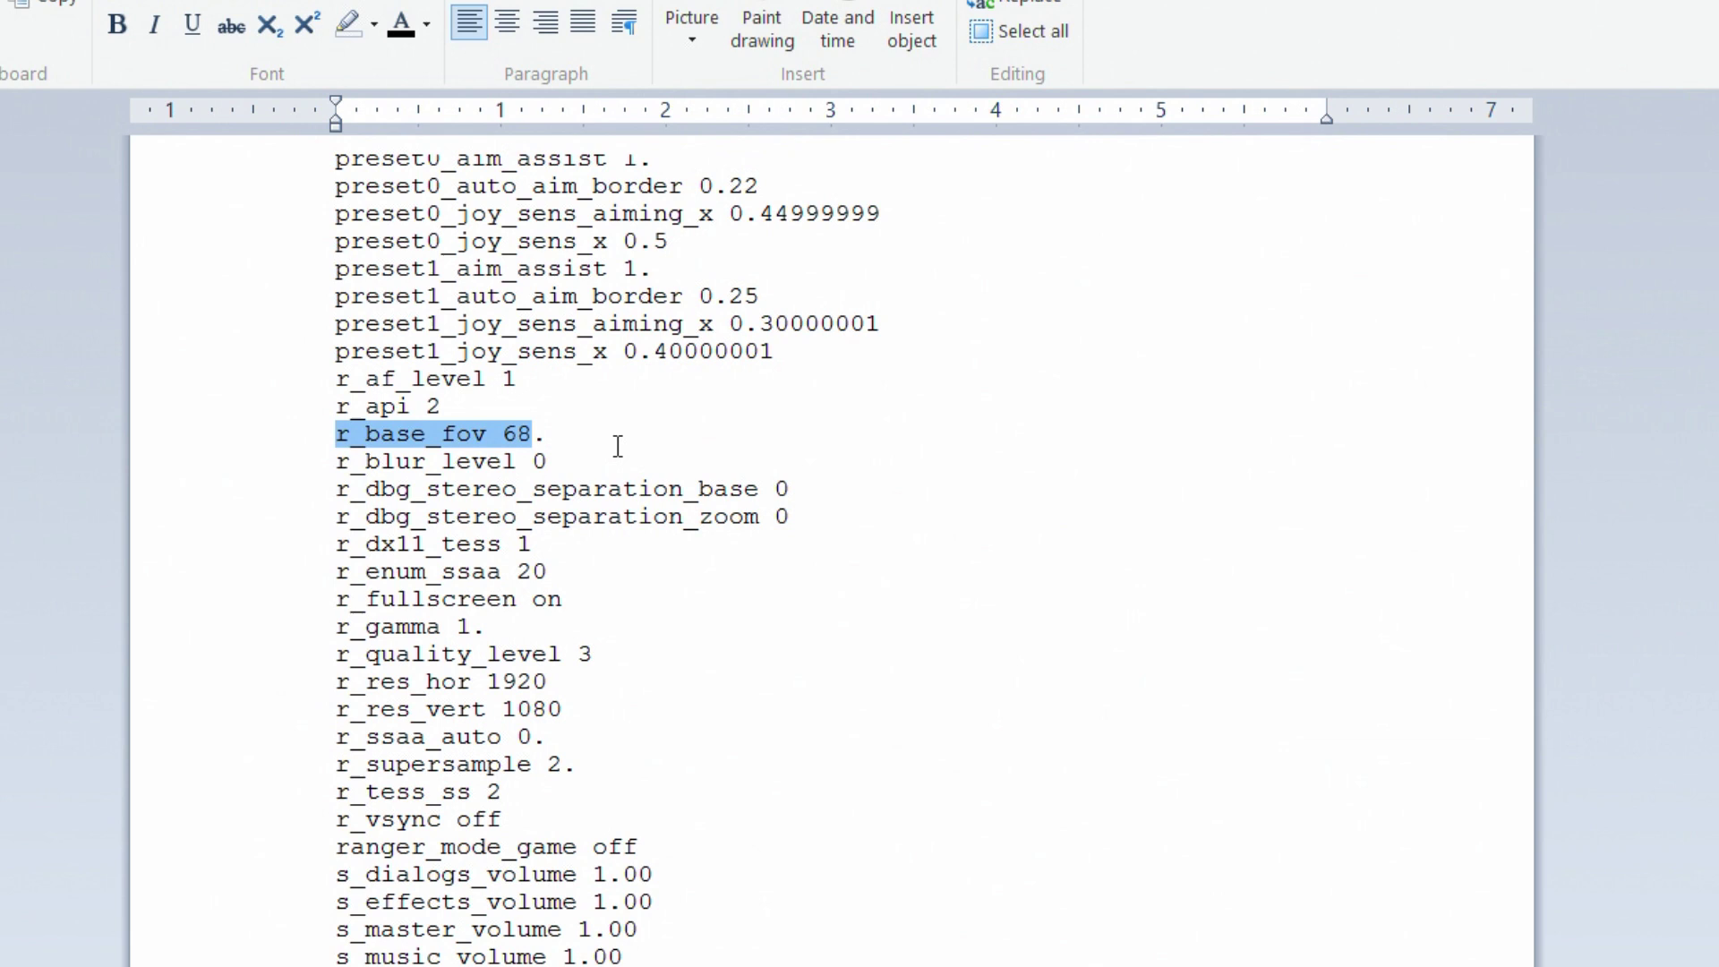
key(Right)
key(BackSpace)
key(BackSpace)
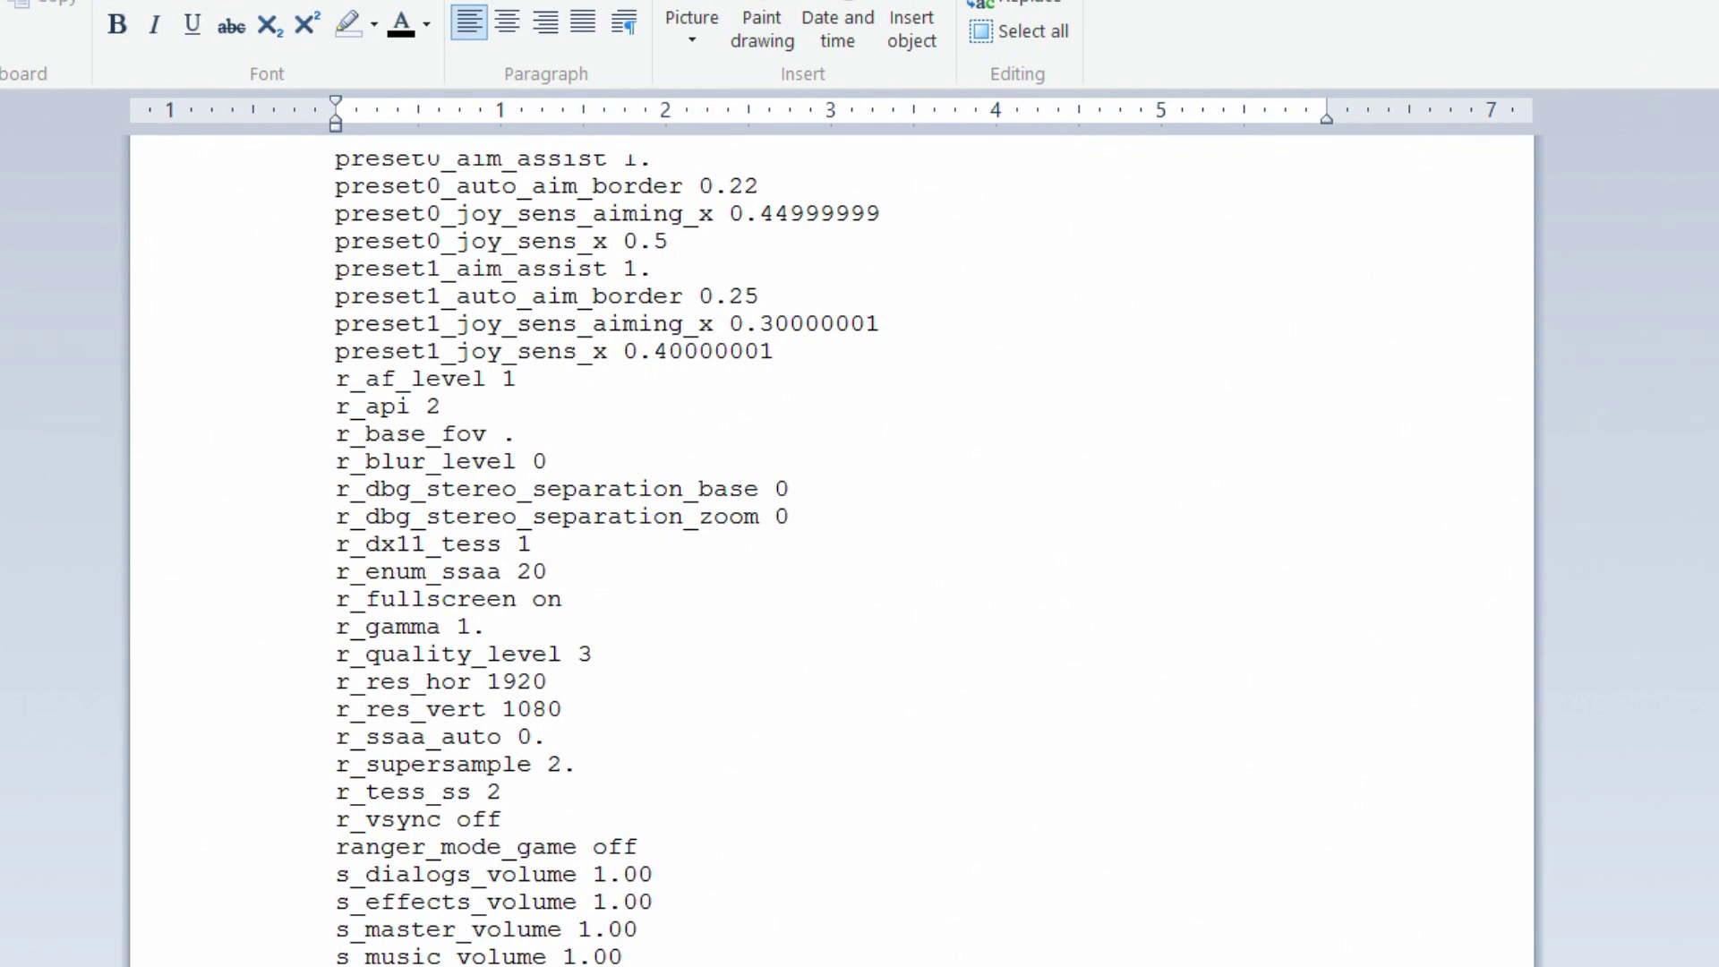
text(59)
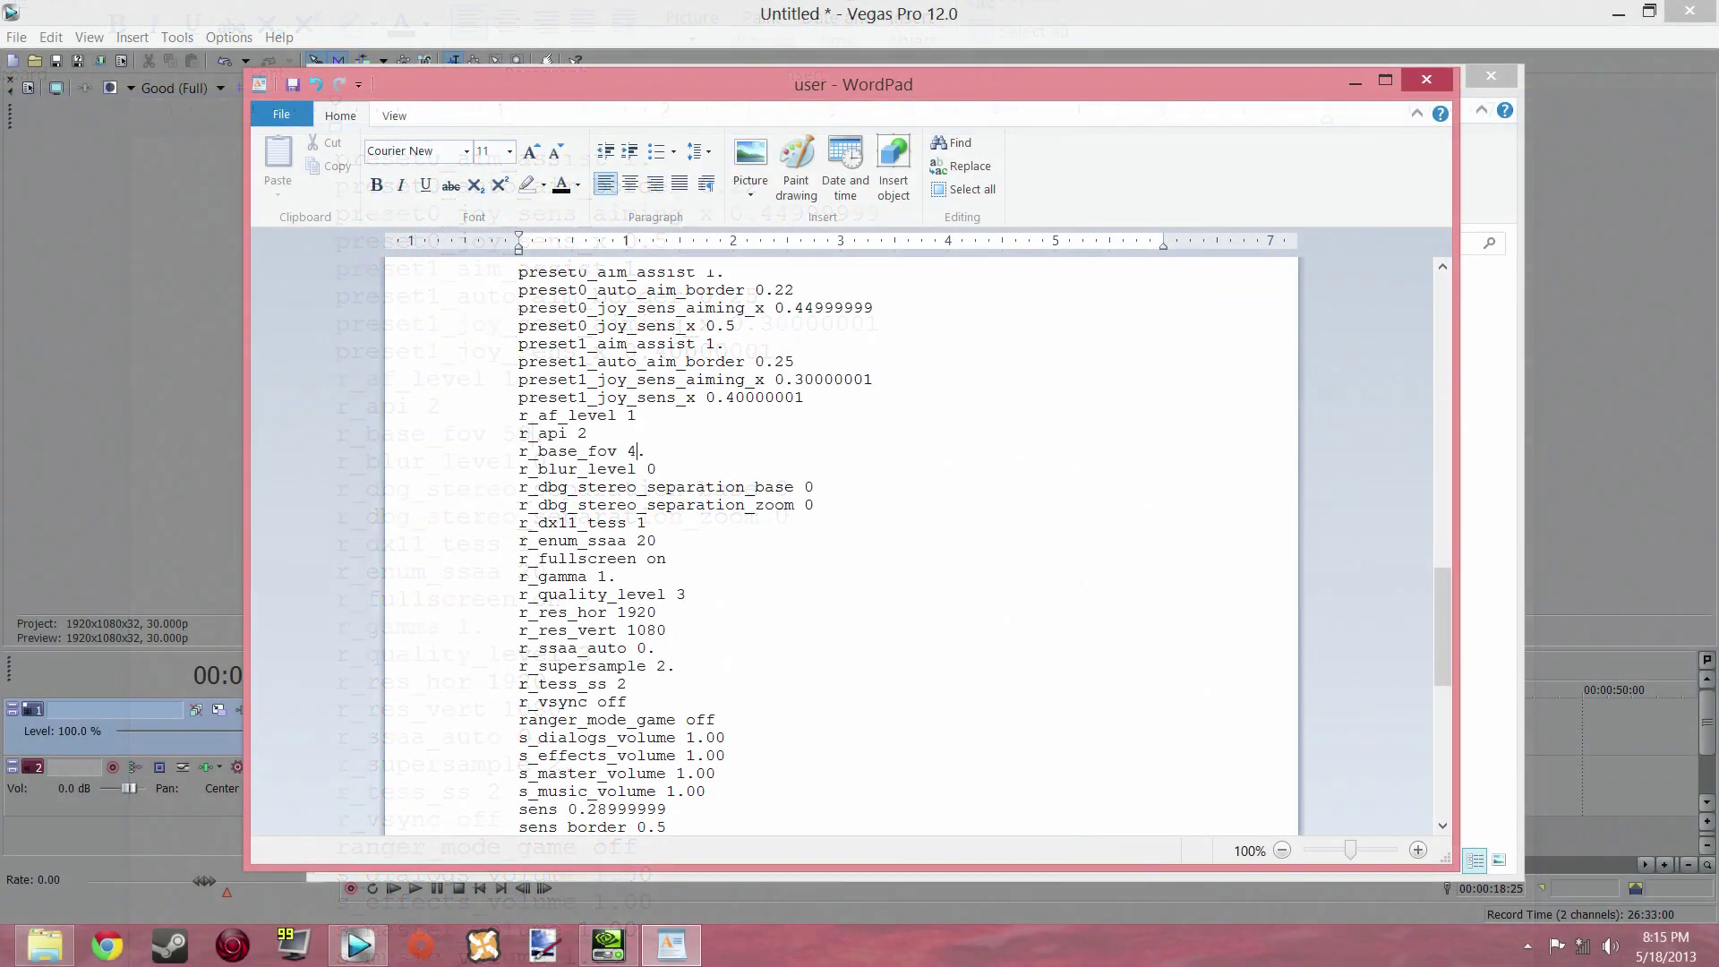
key(BackSpace)
text(6)
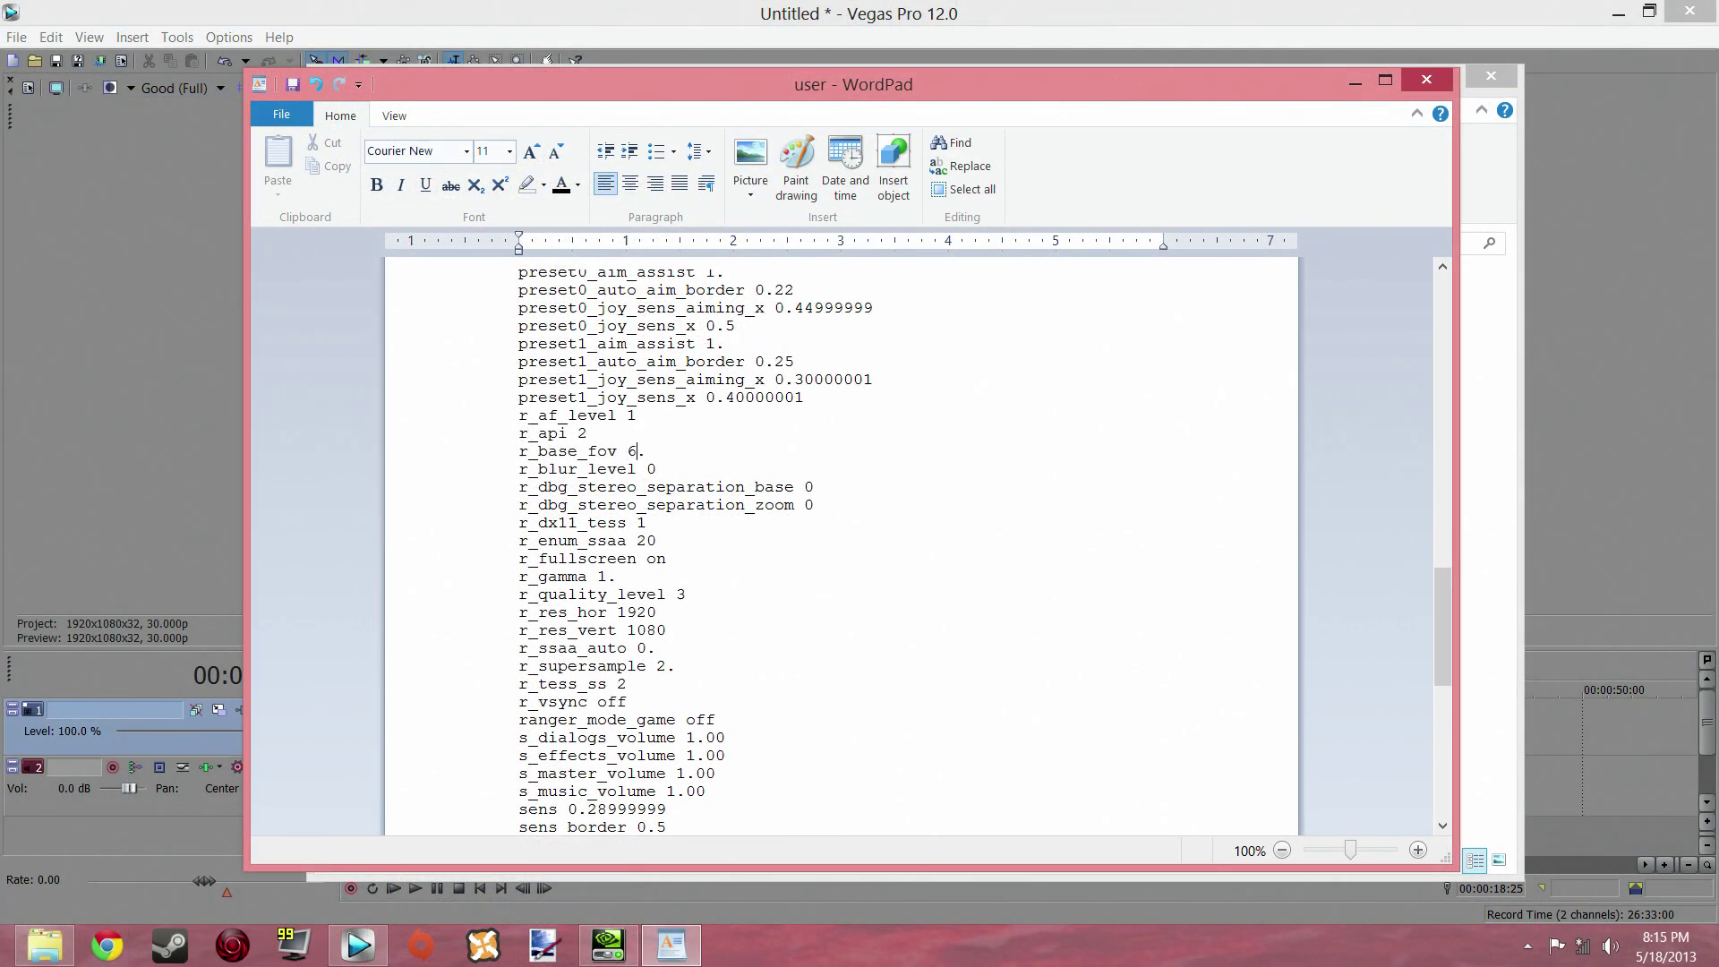
key(BackSpace)
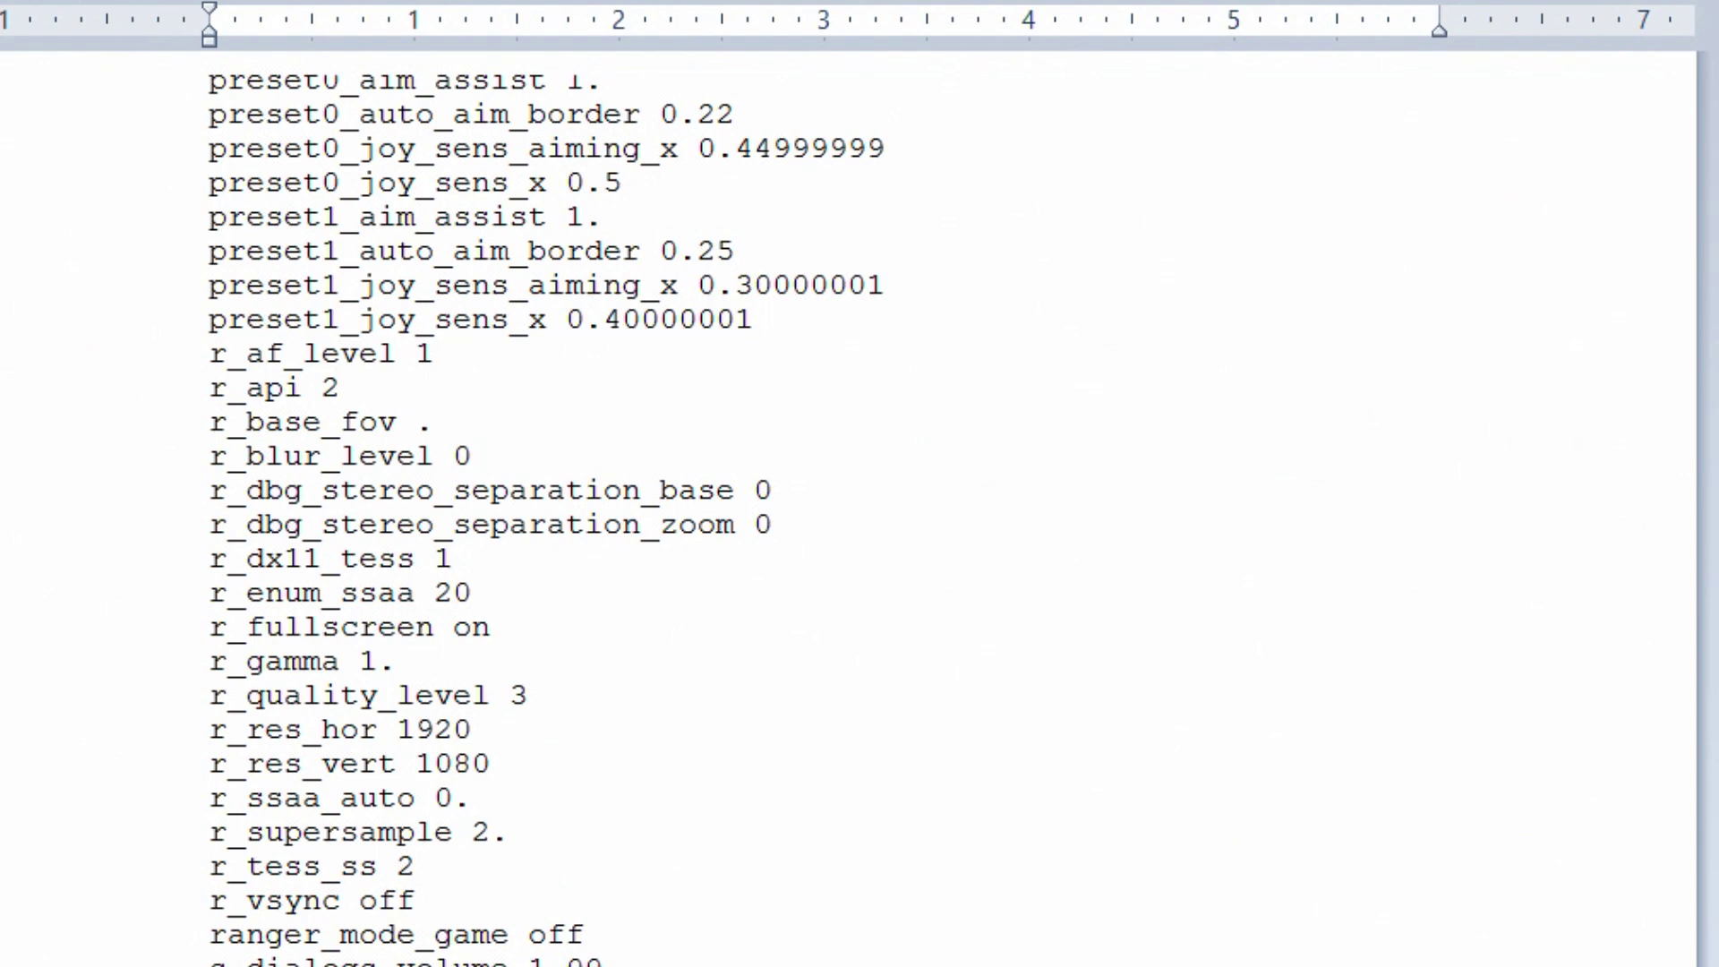
Step: Change the aim_assist value in user.cfg to 0
scroll(480, 277, up, 20)
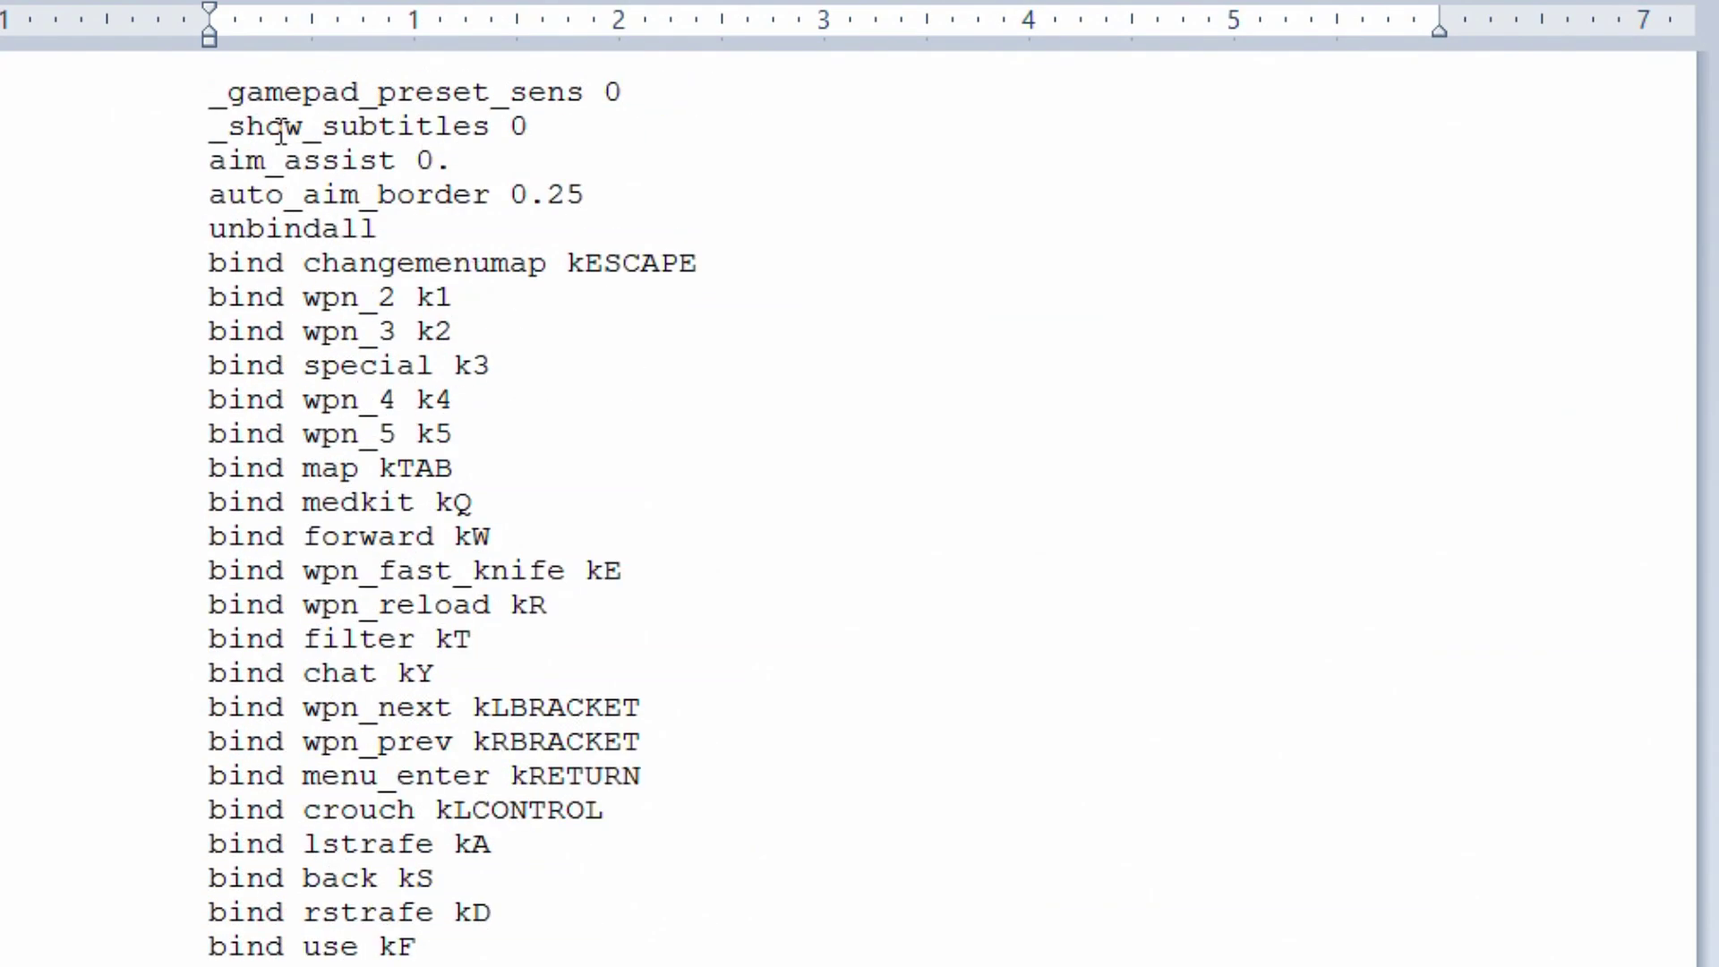
shift+click(431, 159)
click(419, 161)
scroll(433, 218, down, 9)
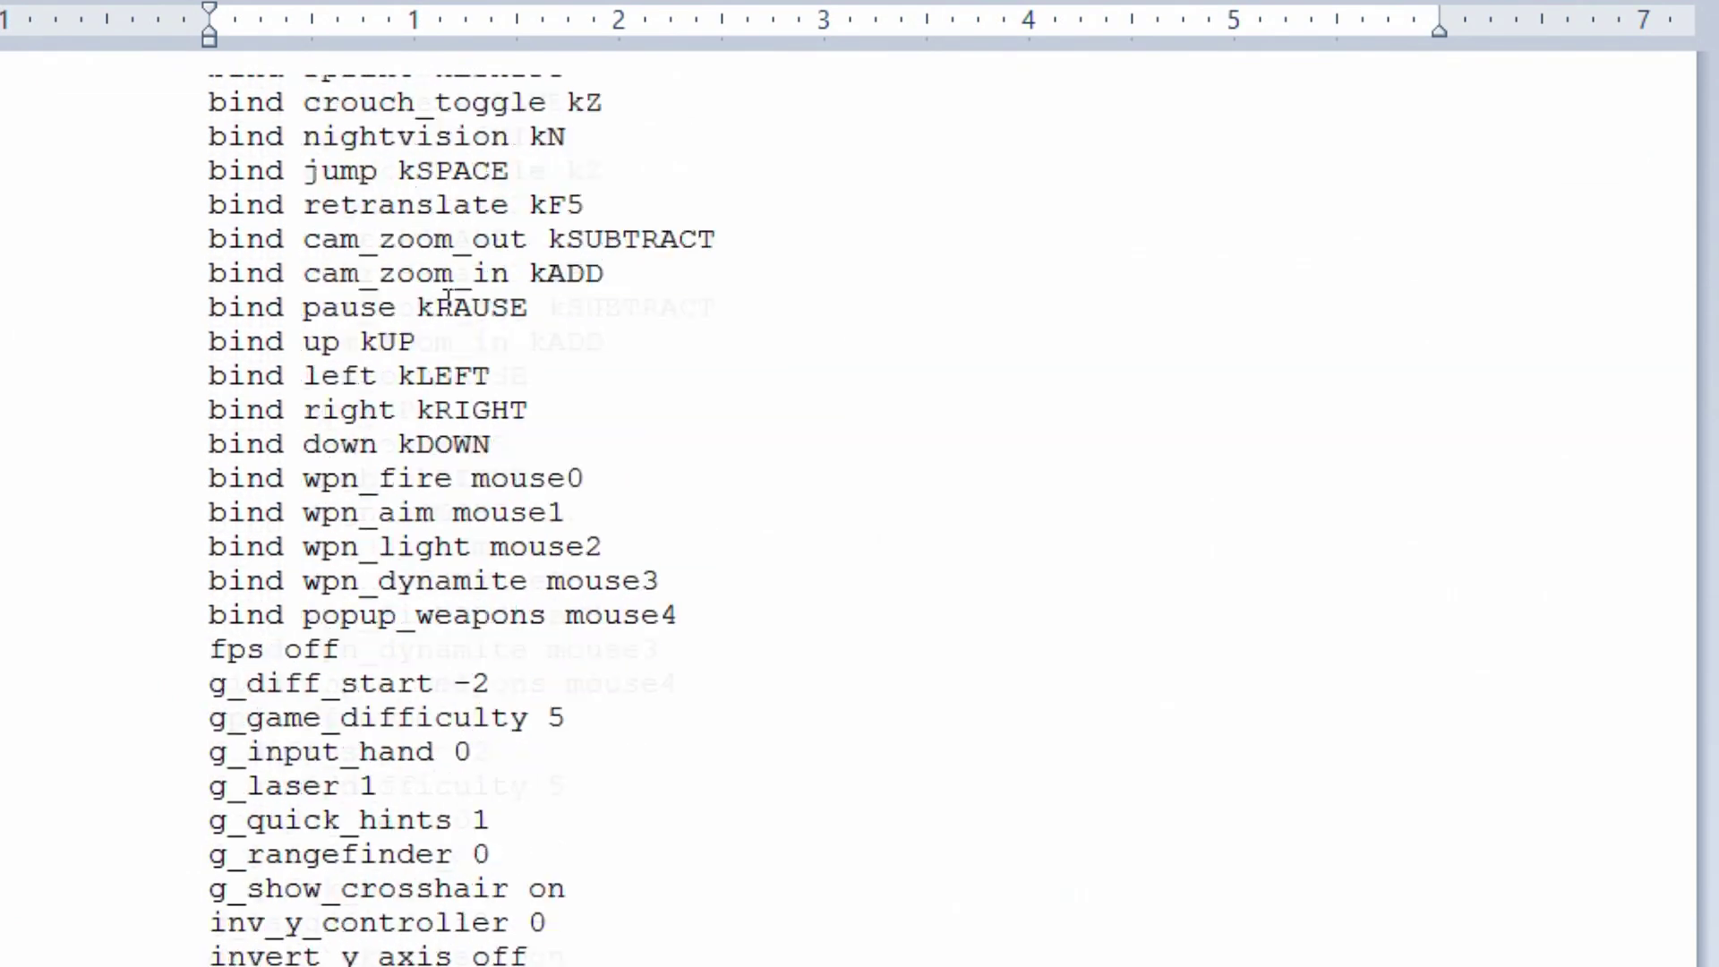
scroll(447, 304, down, 12)
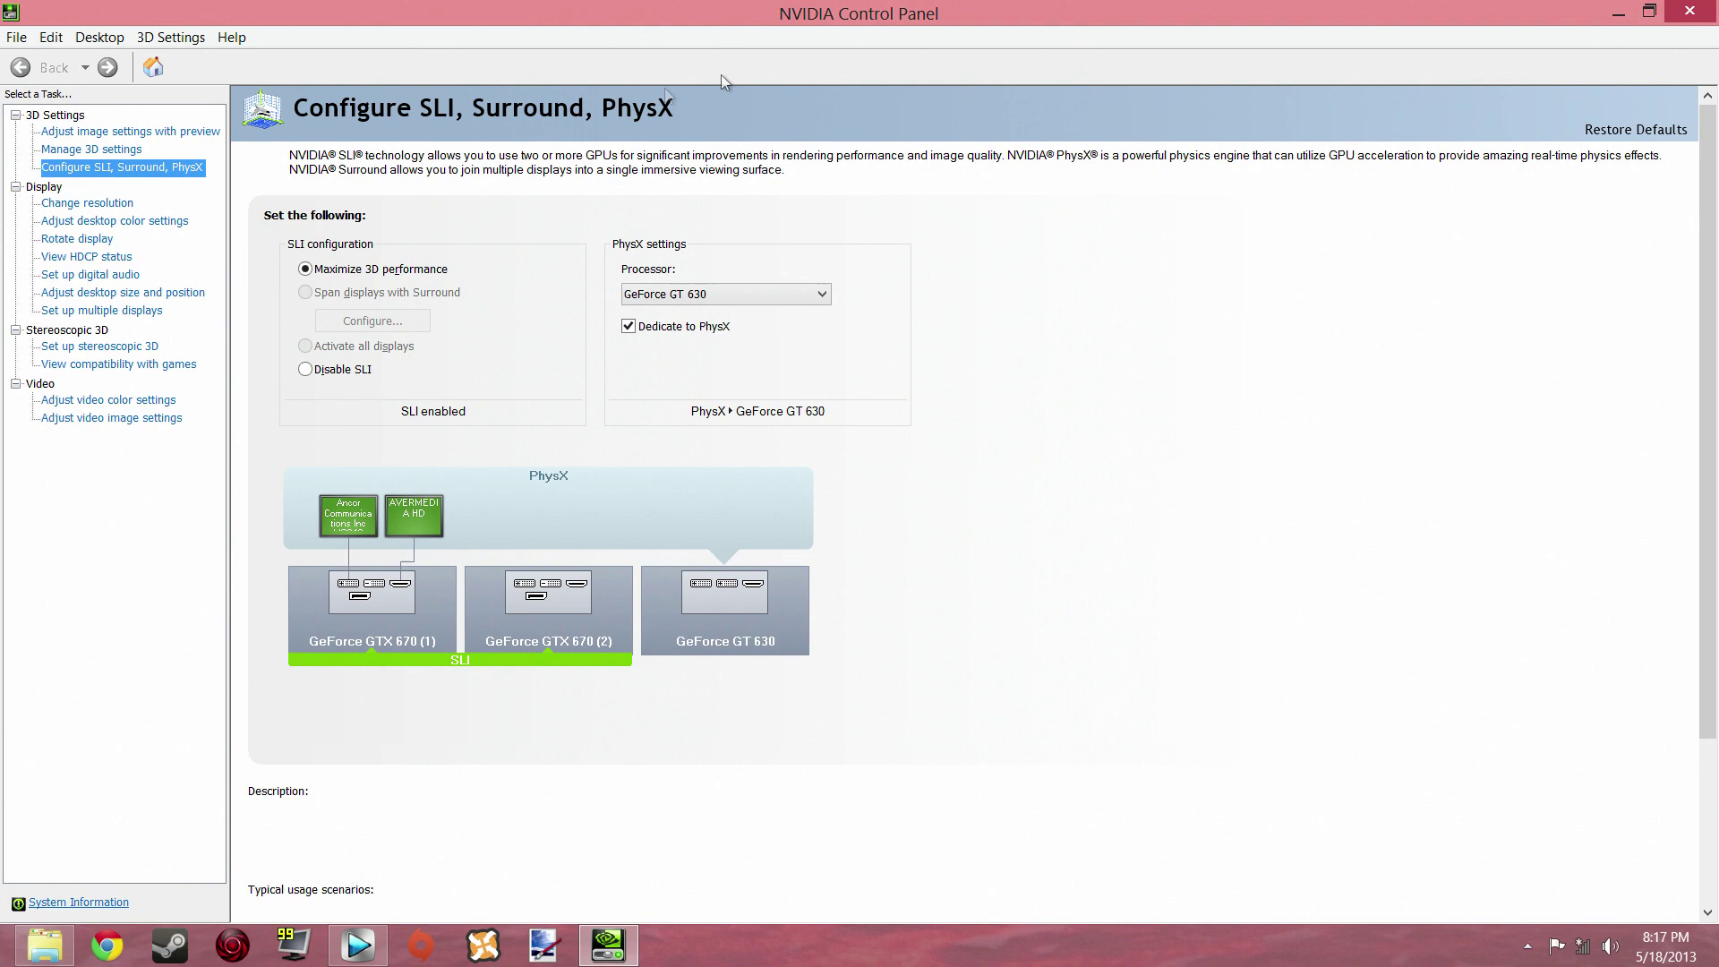
Step: Choose GeForce GT 630 as the PhysX processor, keeping Dedicate to PhysX checked
click(776, 299)
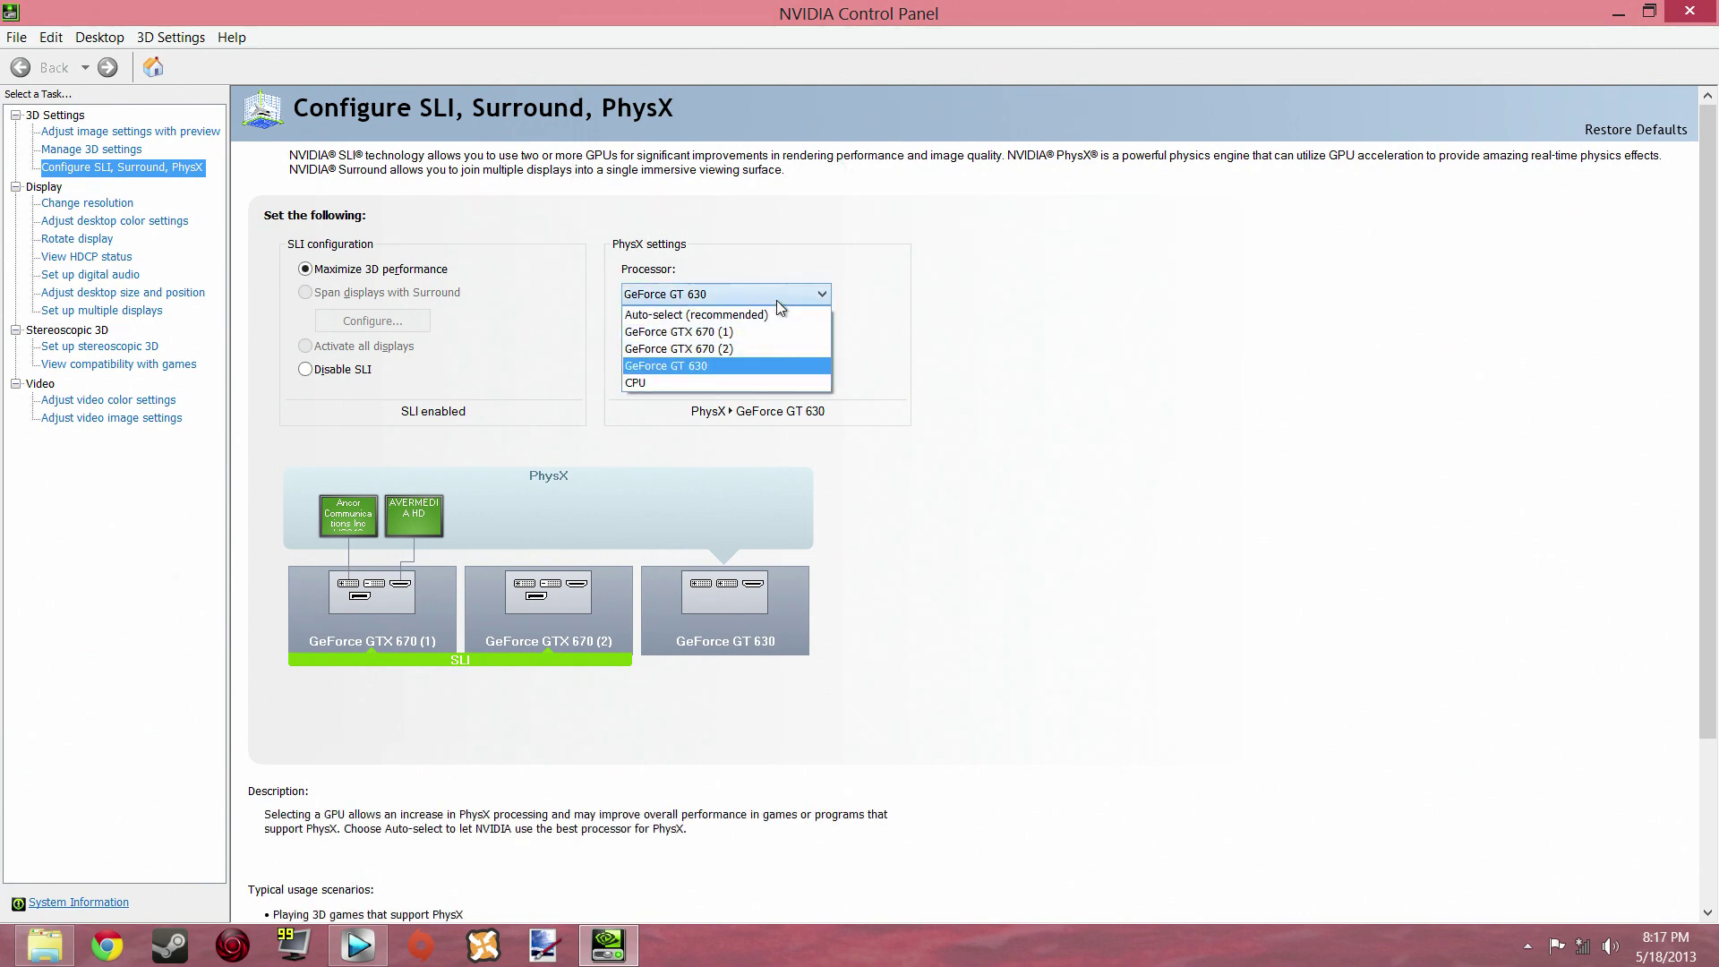
click(710, 367)
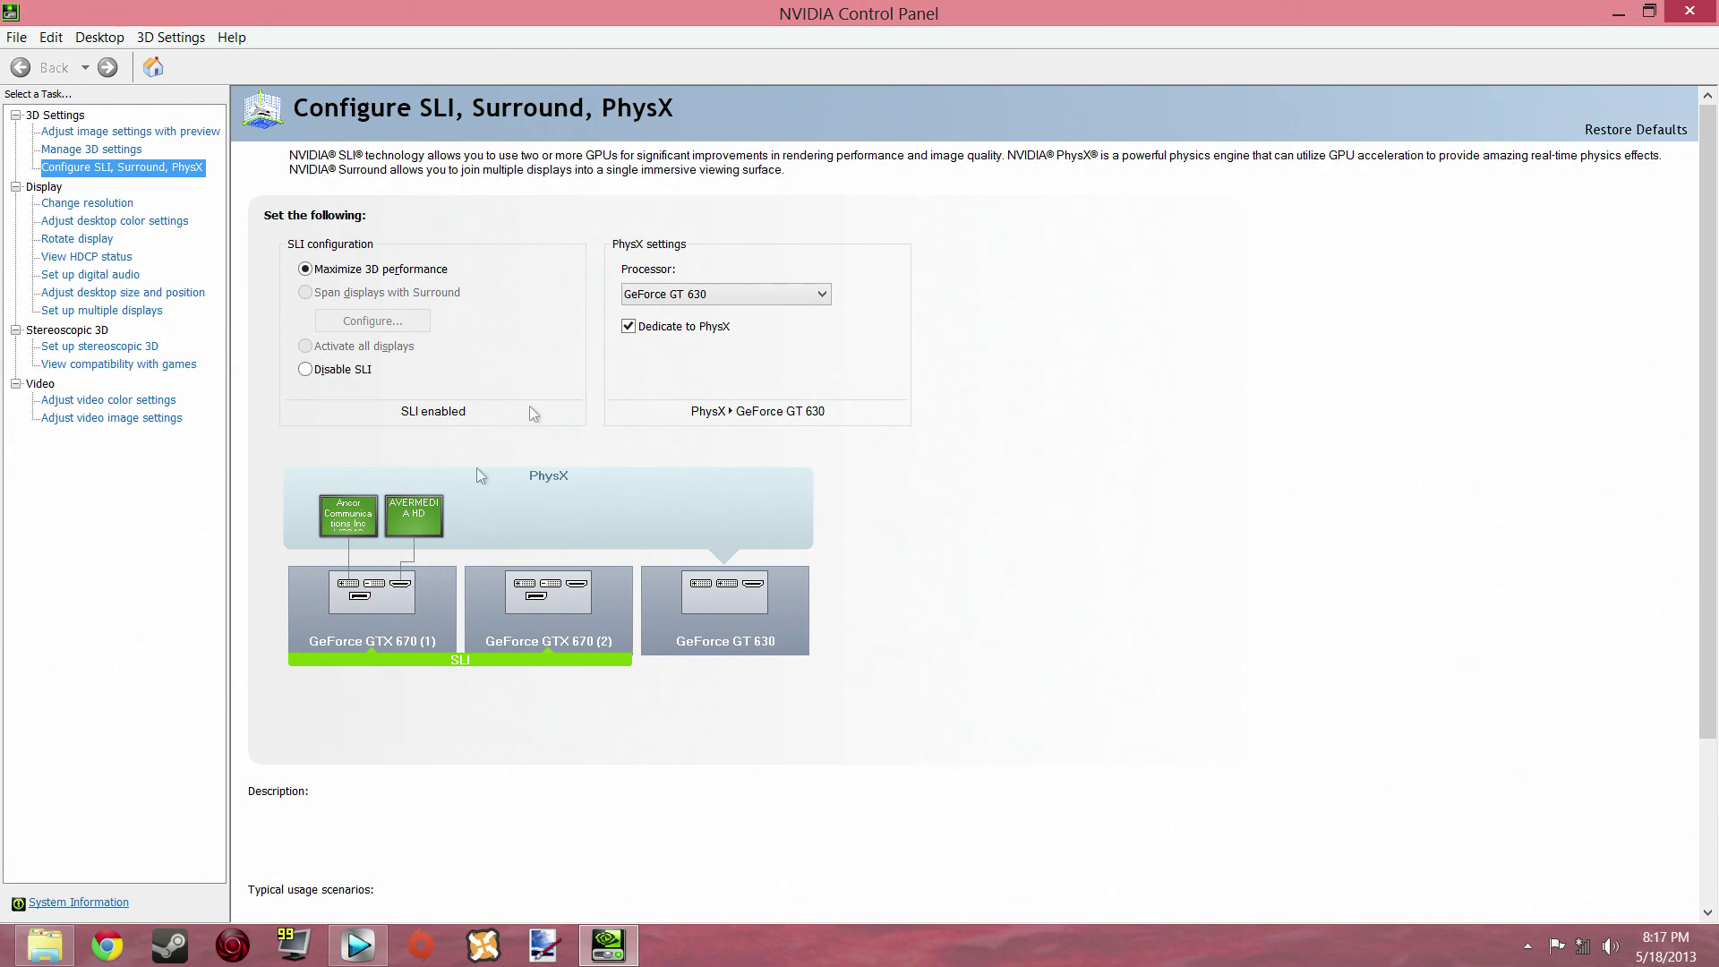
click(687, 295)
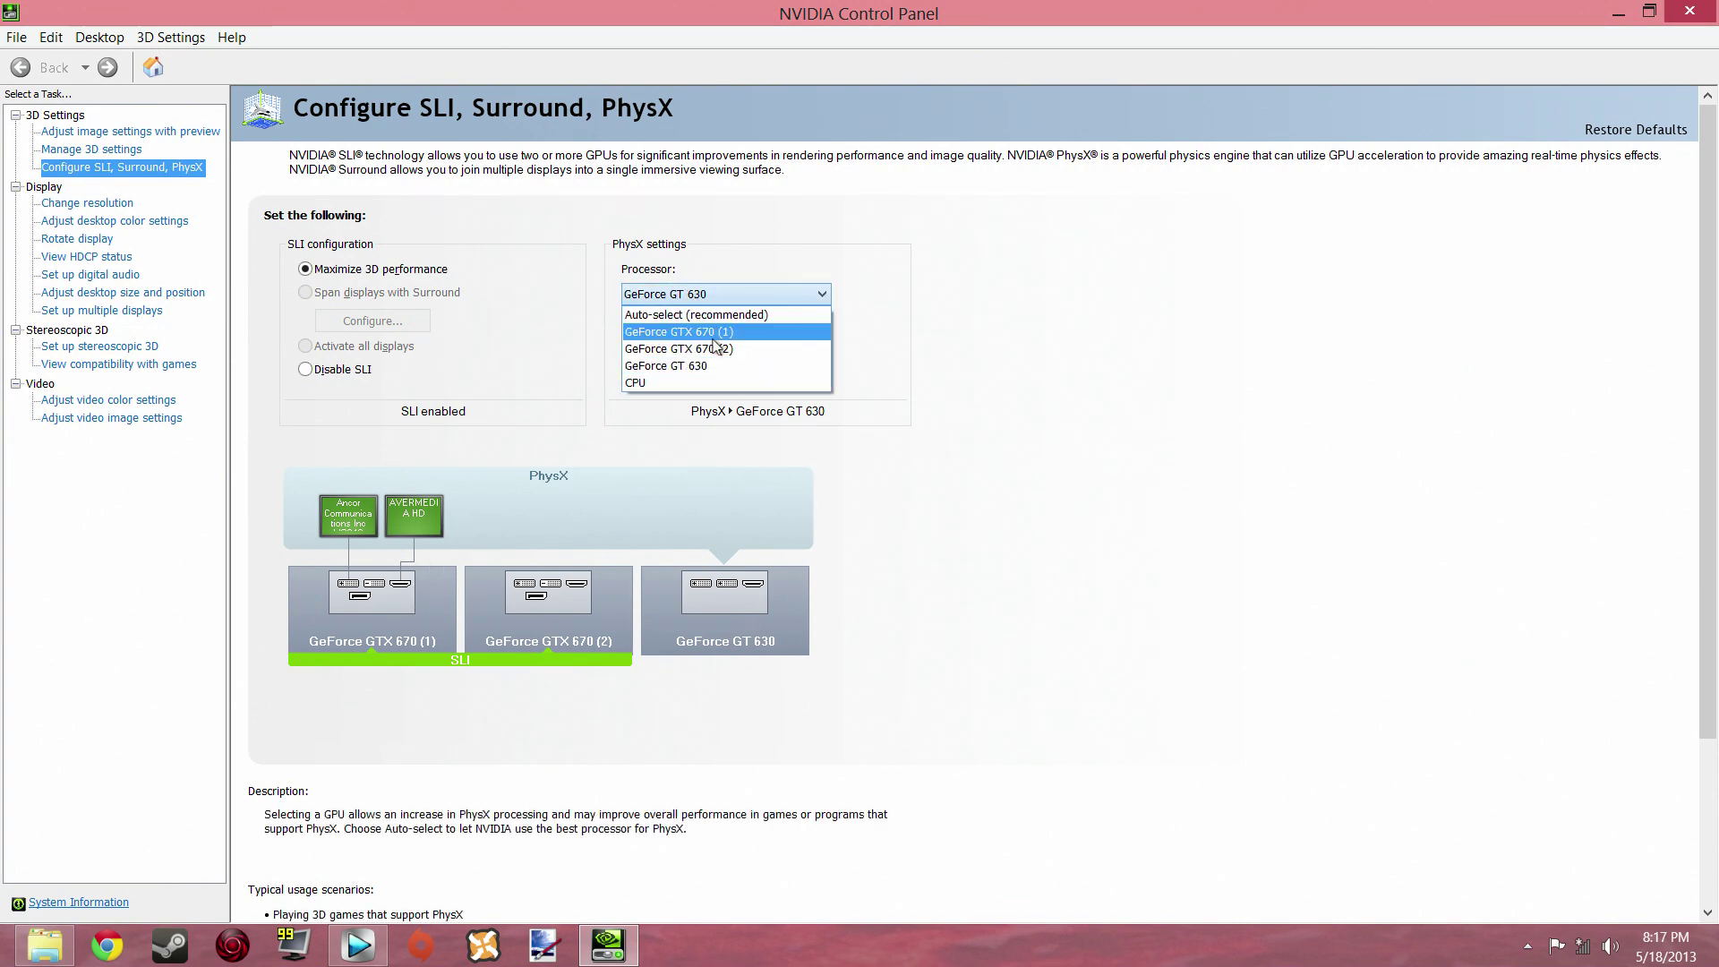
click(728, 196)
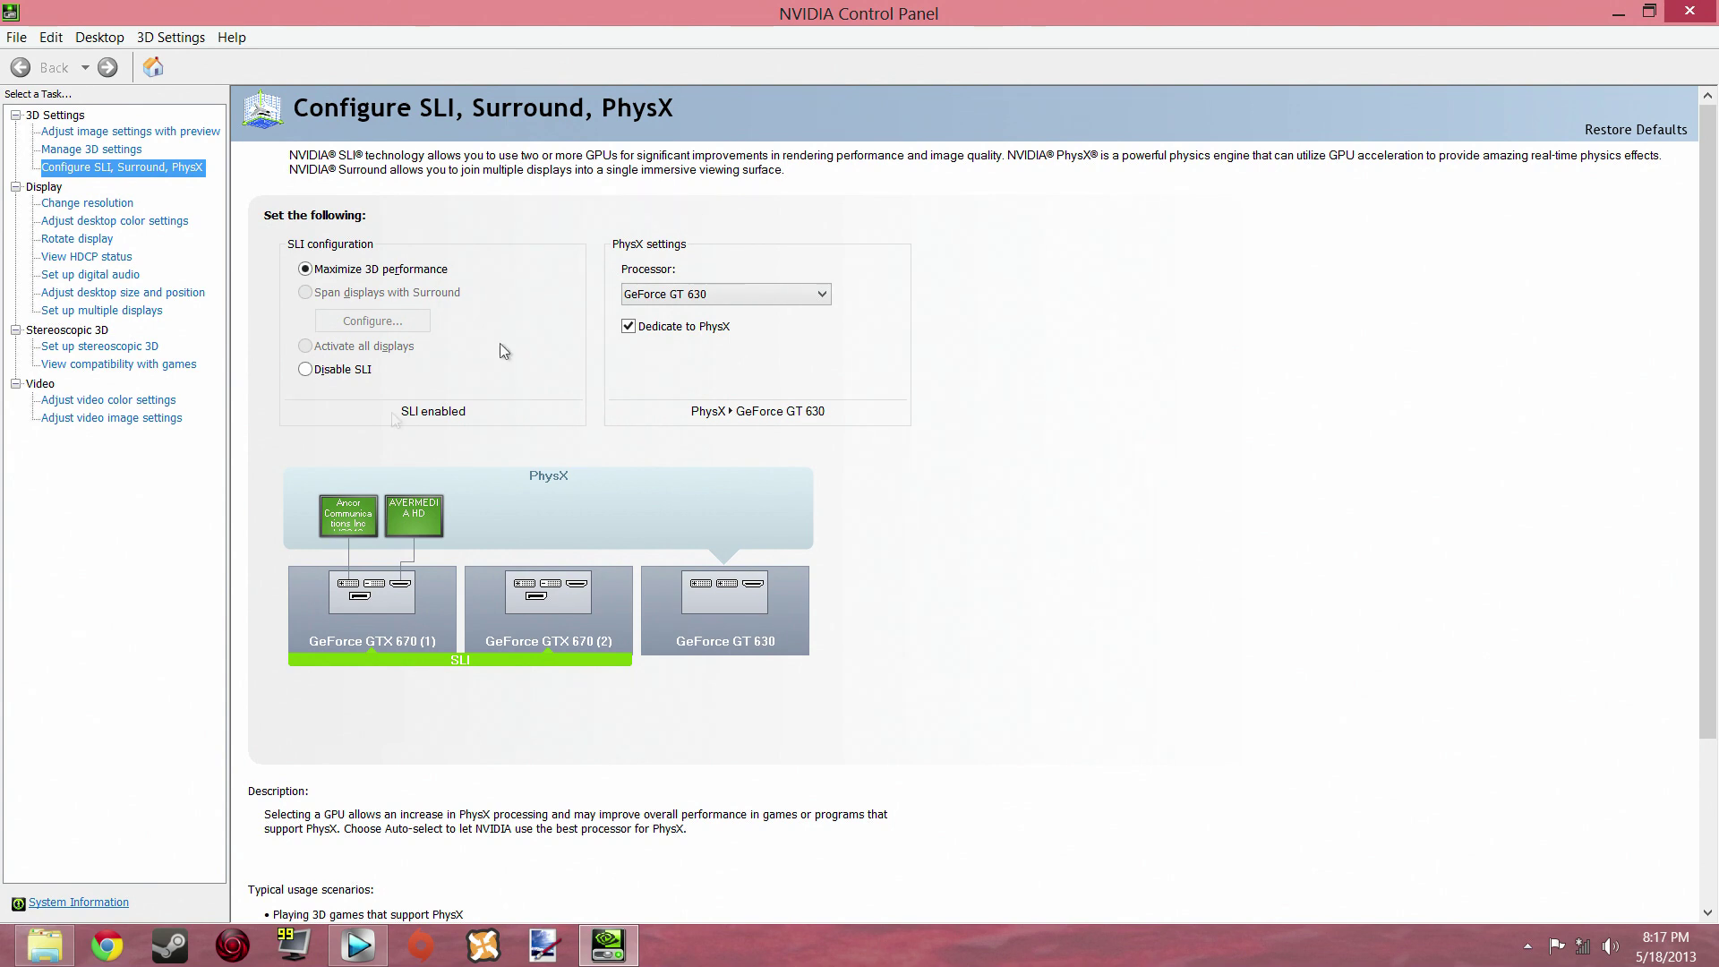
mouse_move(363, 376)
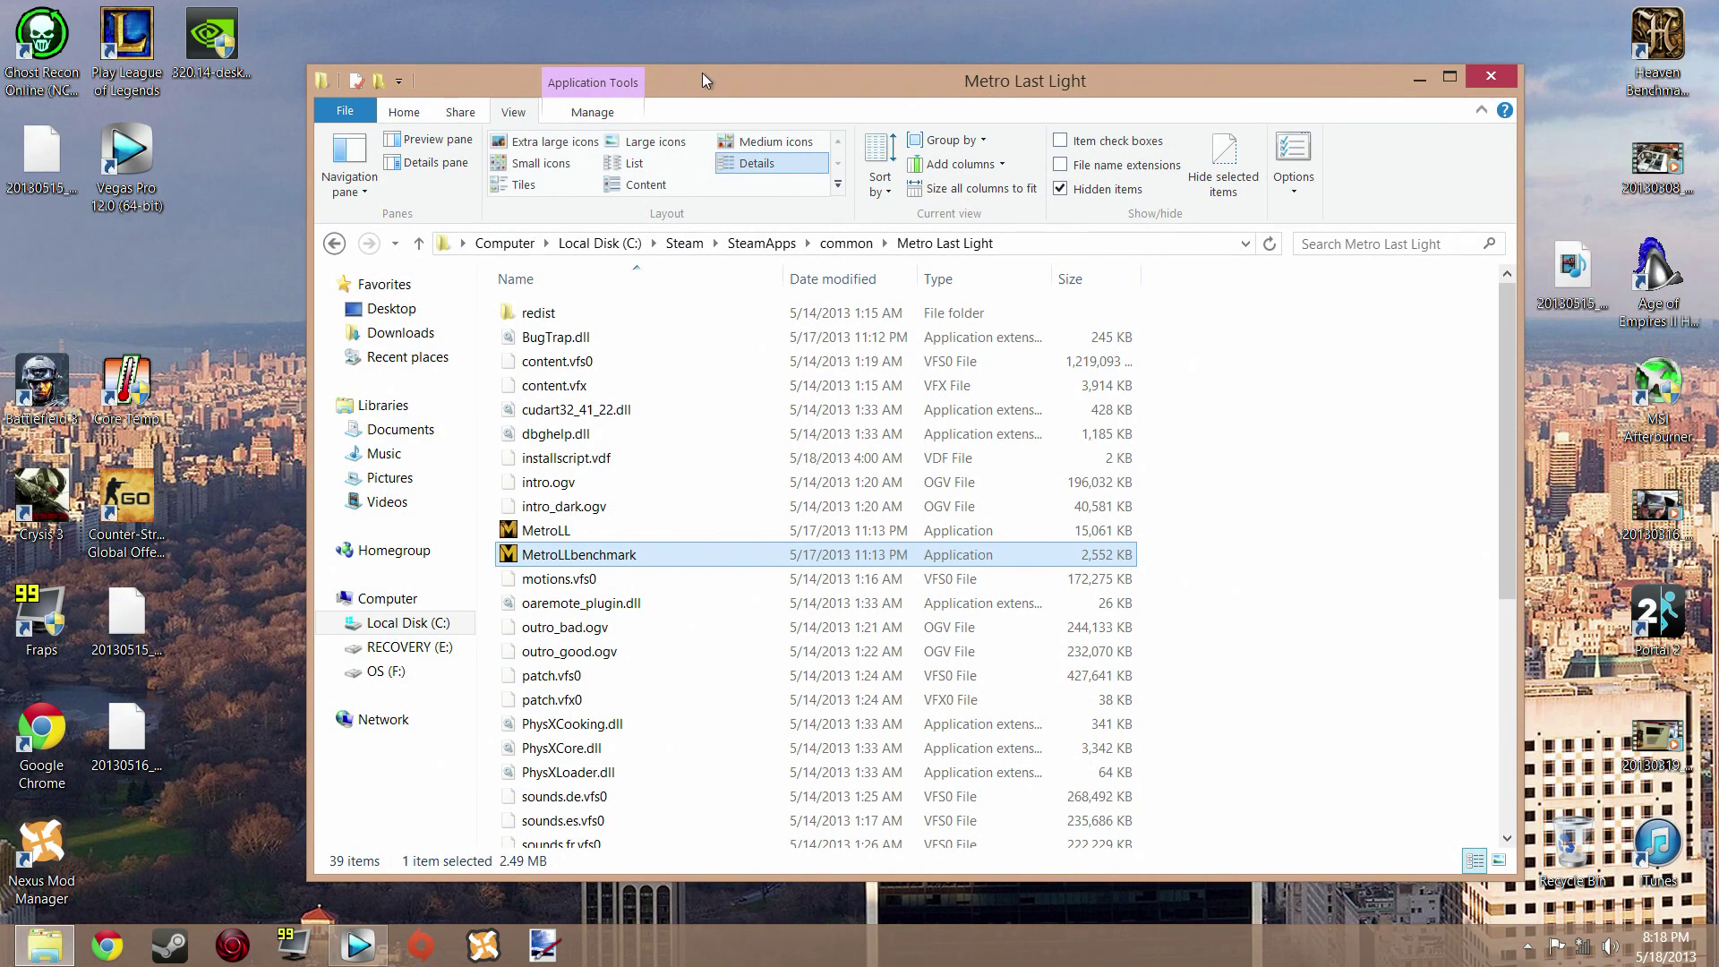
Step: Launch MetroLLbenchmark from the game folder and create a new preset
double_click(702, 72)
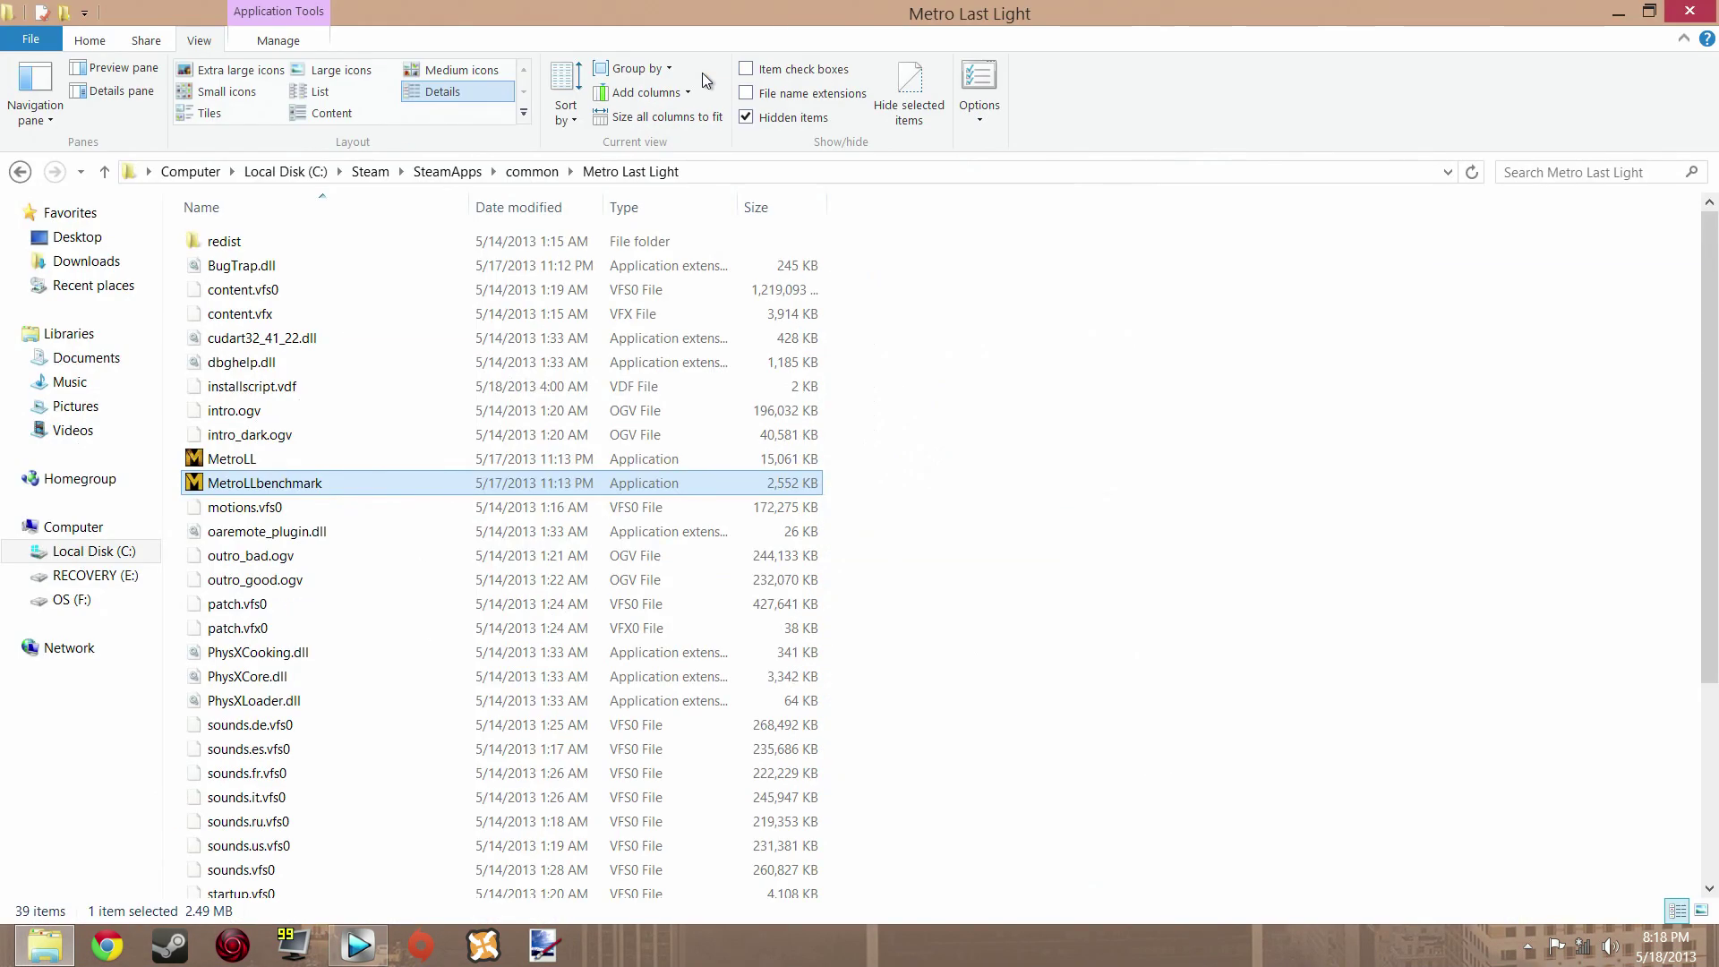
double_click(318, 483)
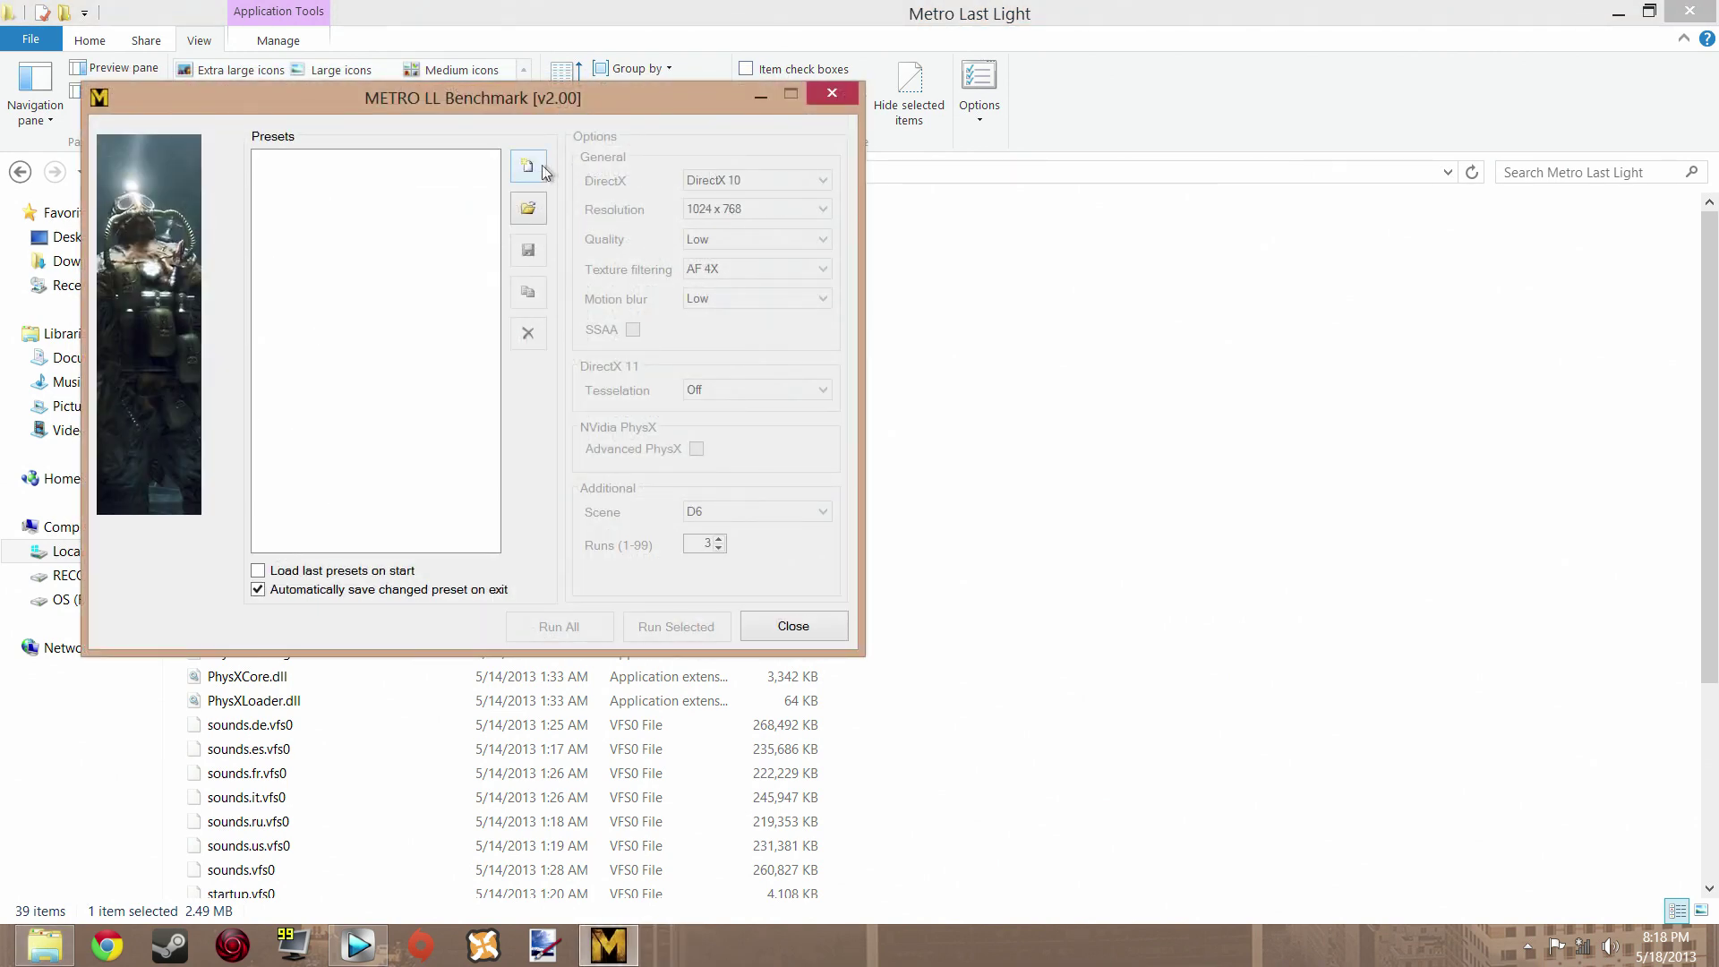
click(538, 167)
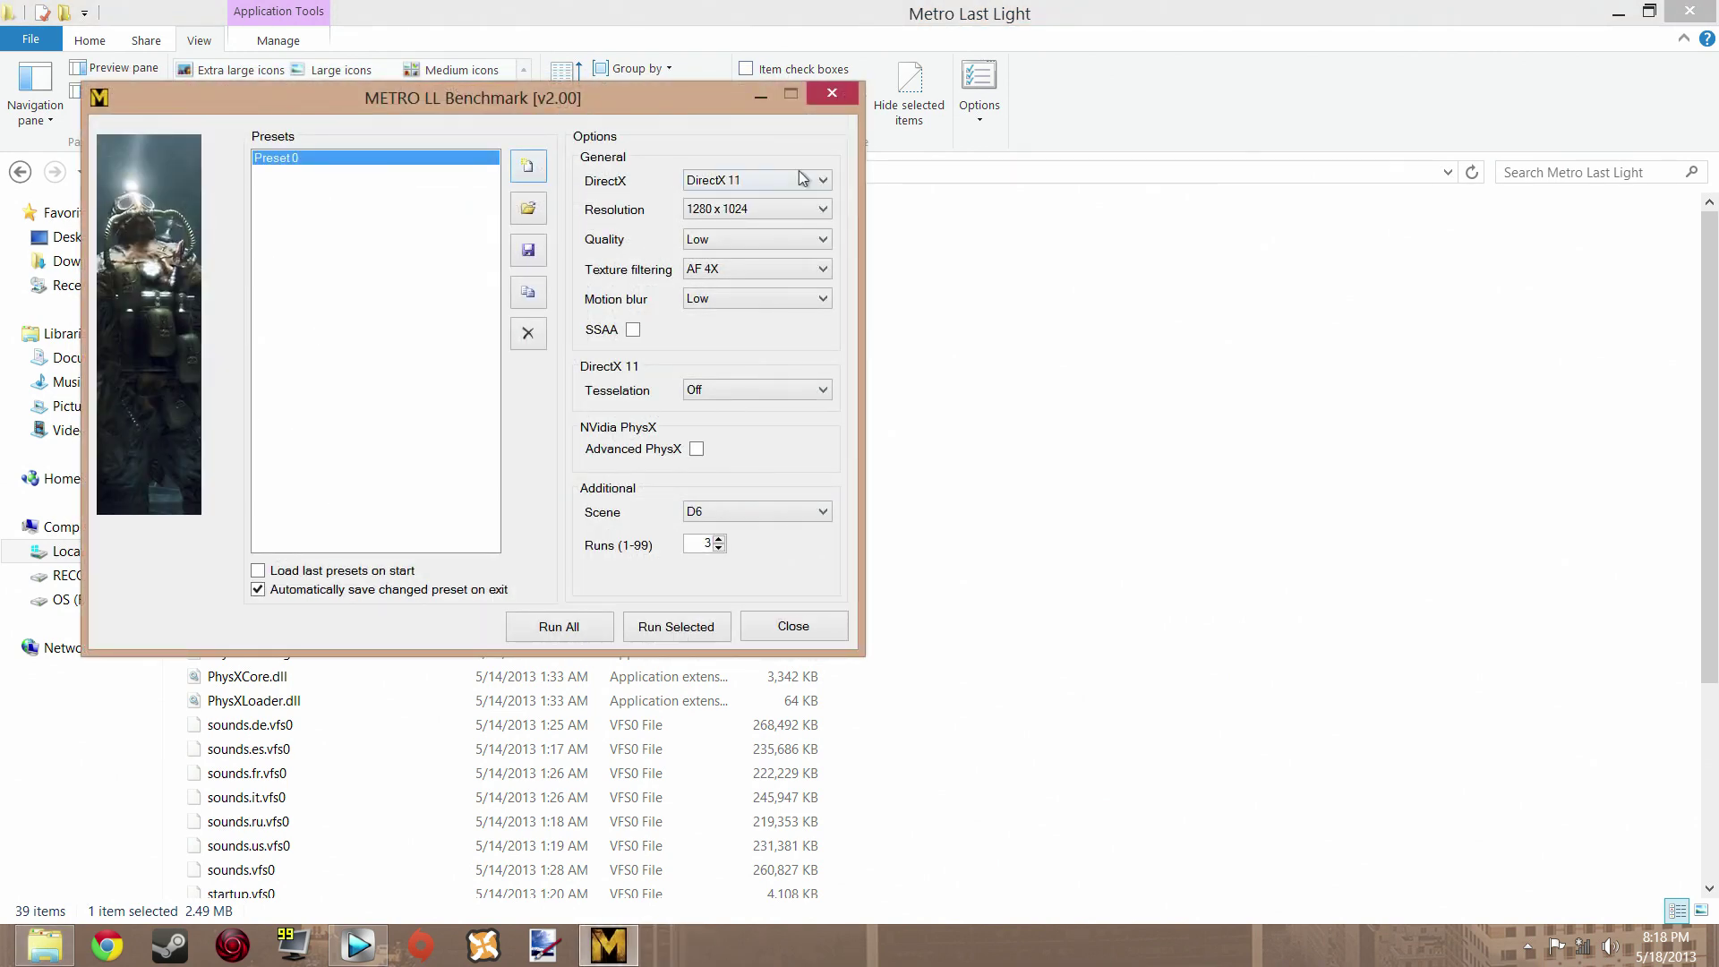
Step: Set the preset to 1920 x 1080, Very High quality, AF 16X filtering and Normal motion blur
click(821, 209)
click(764, 401)
click(775, 239)
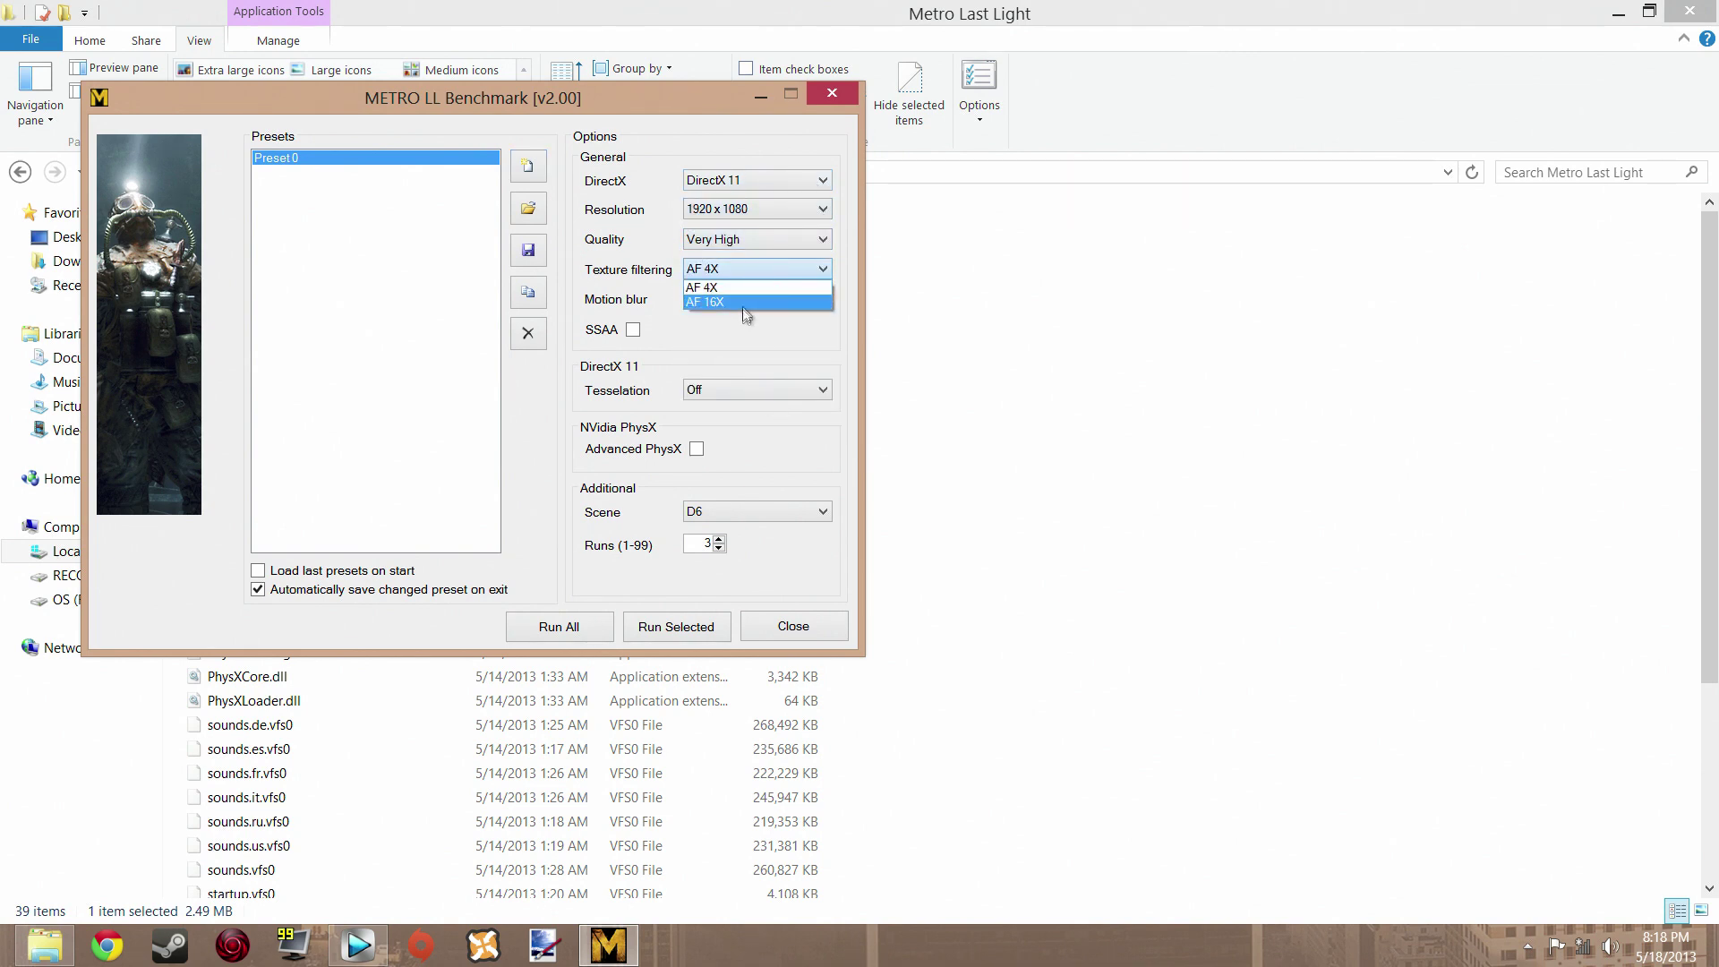
click(744, 302)
click(744, 299)
click(738, 331)
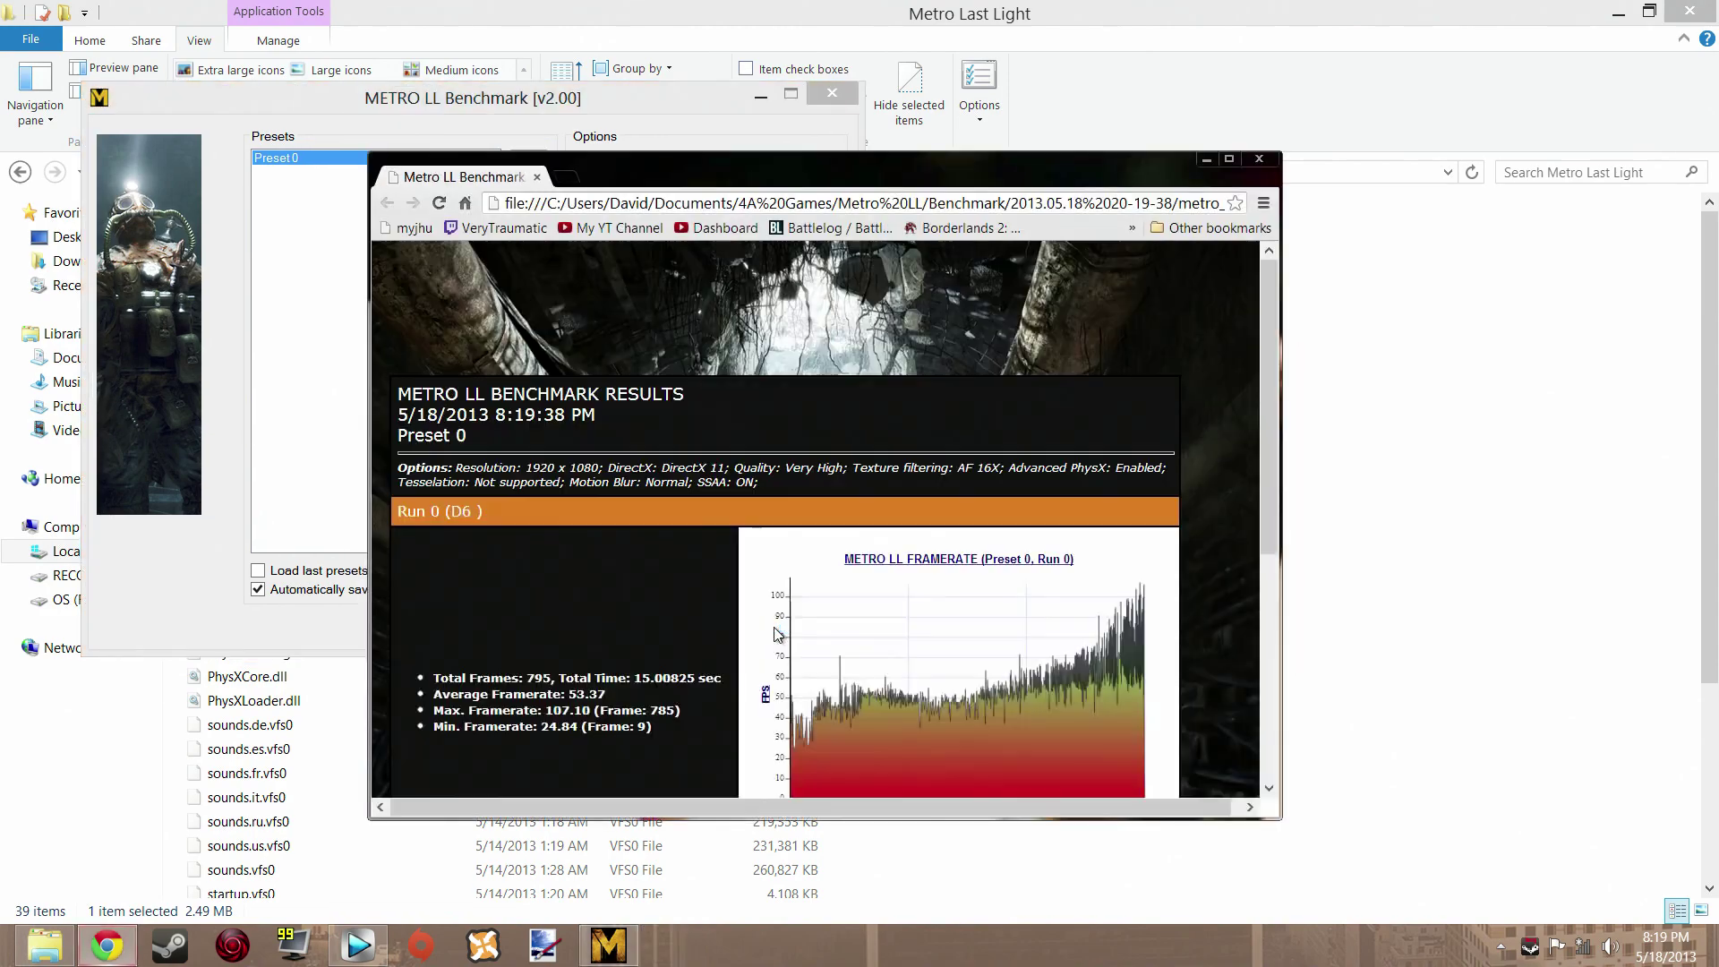
Step: Review the Average Results: 53.00 average, 107.10 maximum, 24.84 minimum fps
scroll(1164, 501, down, 5)
scroll(1190, 443, up, 5)
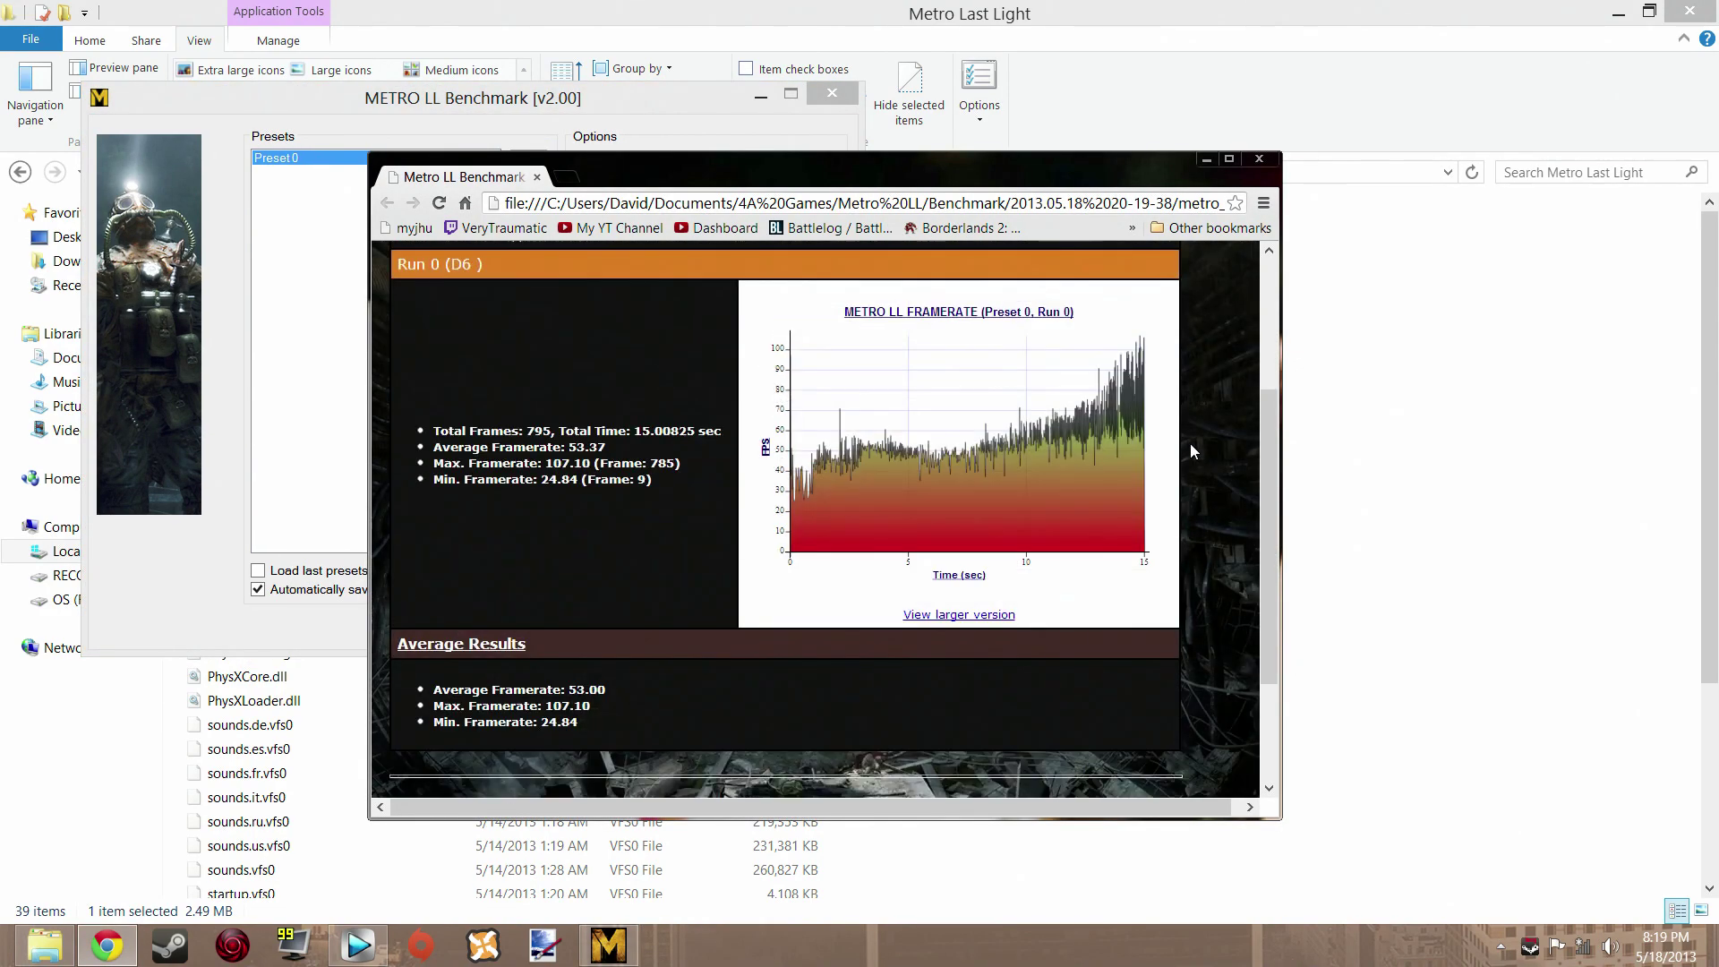